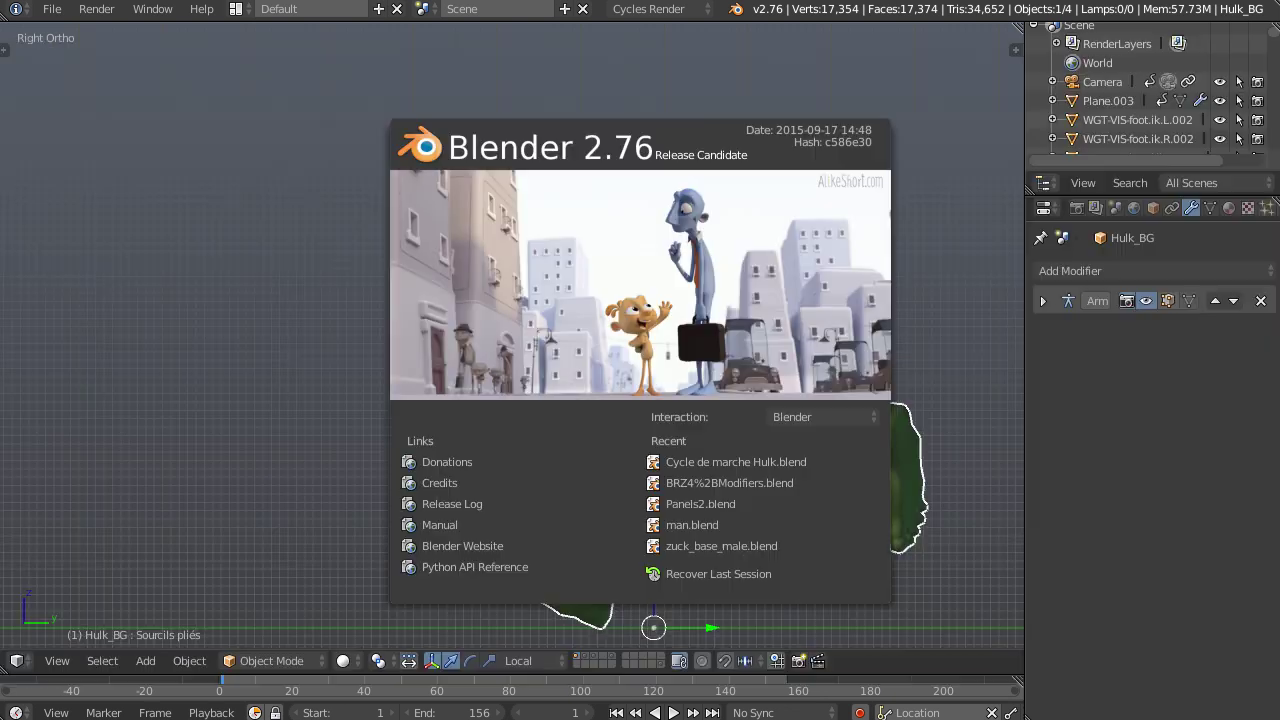
# Close the Blender 2.76 splash screen to reveal the Hulk_BG model in side view
pyautogui.click(872, 137)
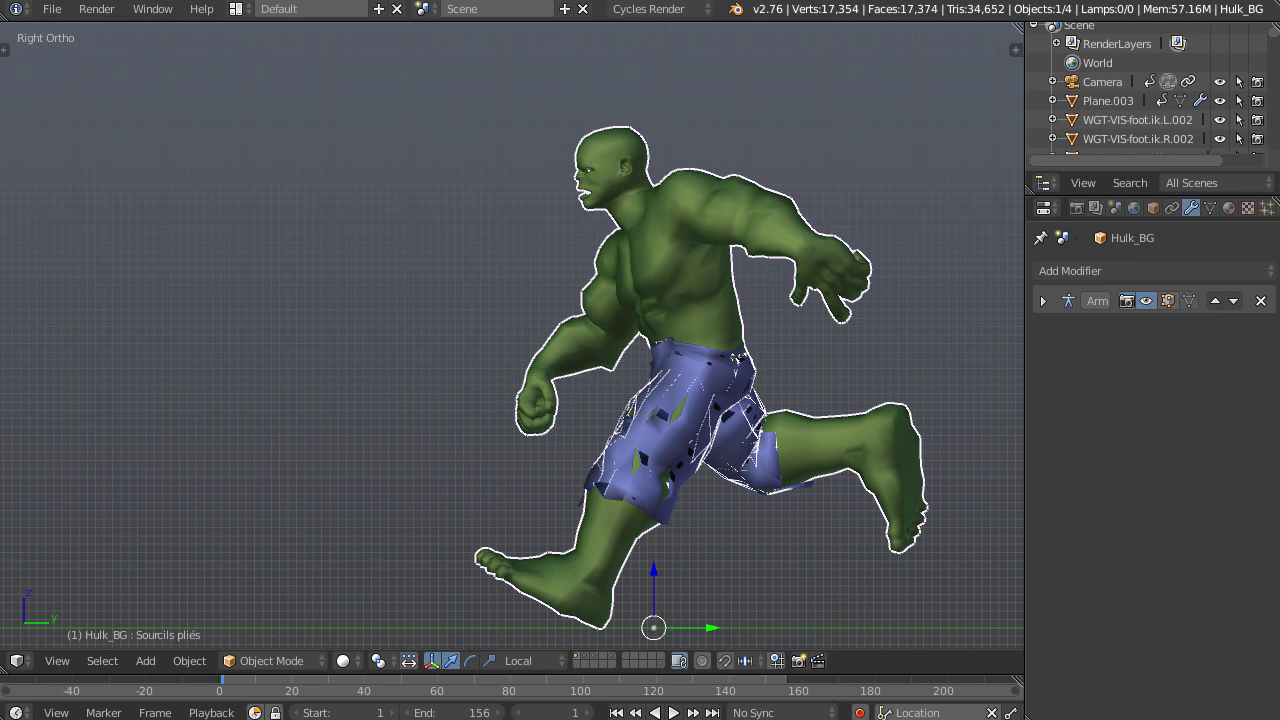
# Return to Right Ortho view, make the timeline slightly taller, and bring up the Add Modifier list
pyautogui.moveTo(700, 380); pyautogui.dragTo(762, 485, button='middle')
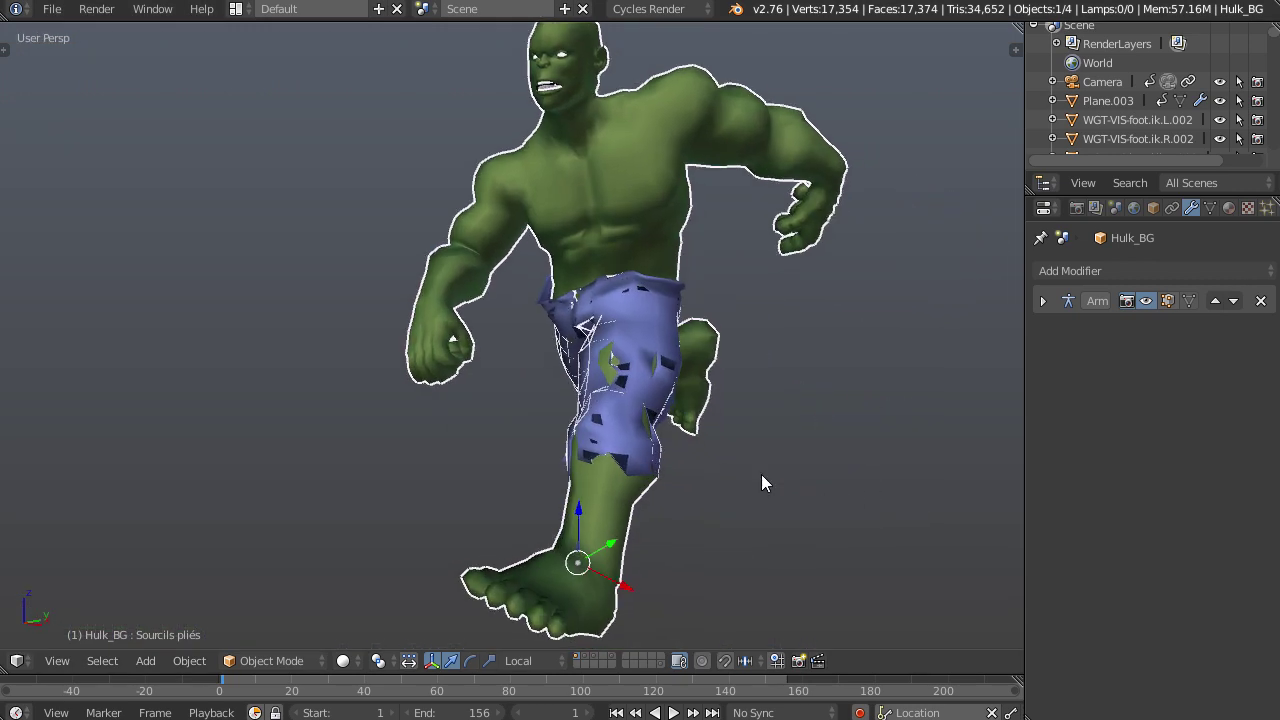
pyautogui.press('KP_3')
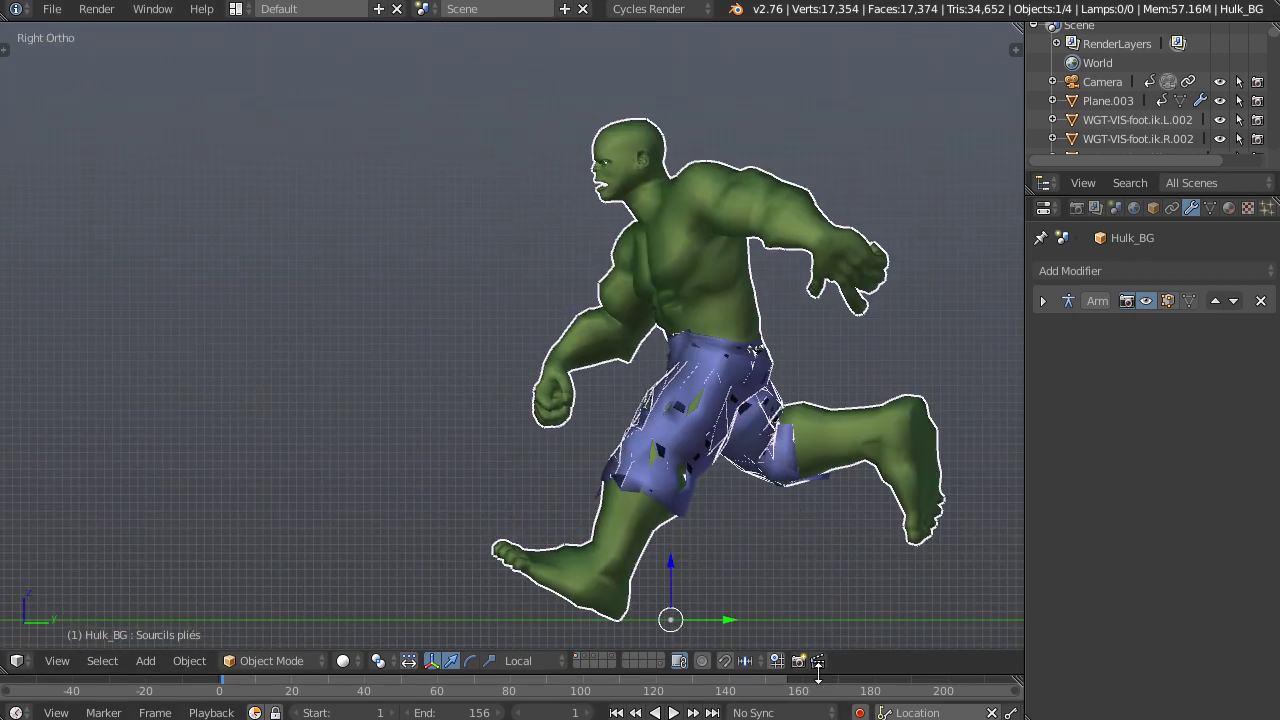
pyautogui.moveTo(815, 675); pyautogui.dragTo(815, 665)
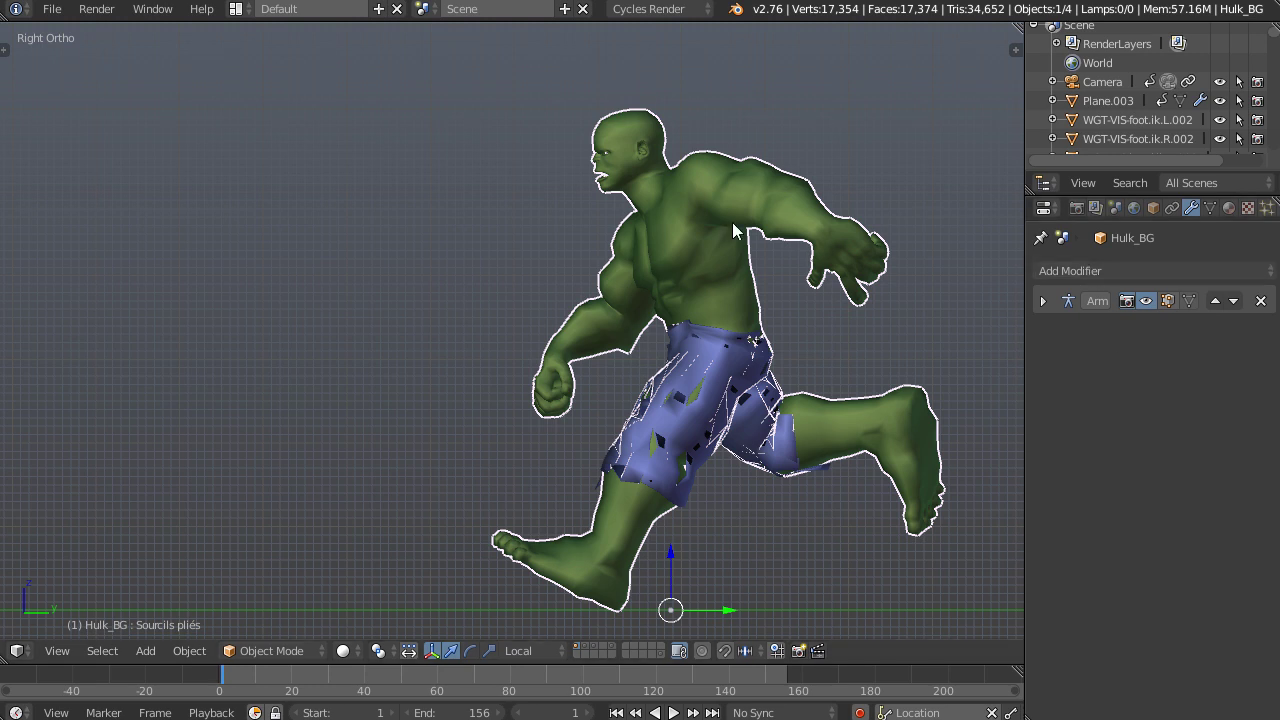
pyautogui.click(1079, 270)
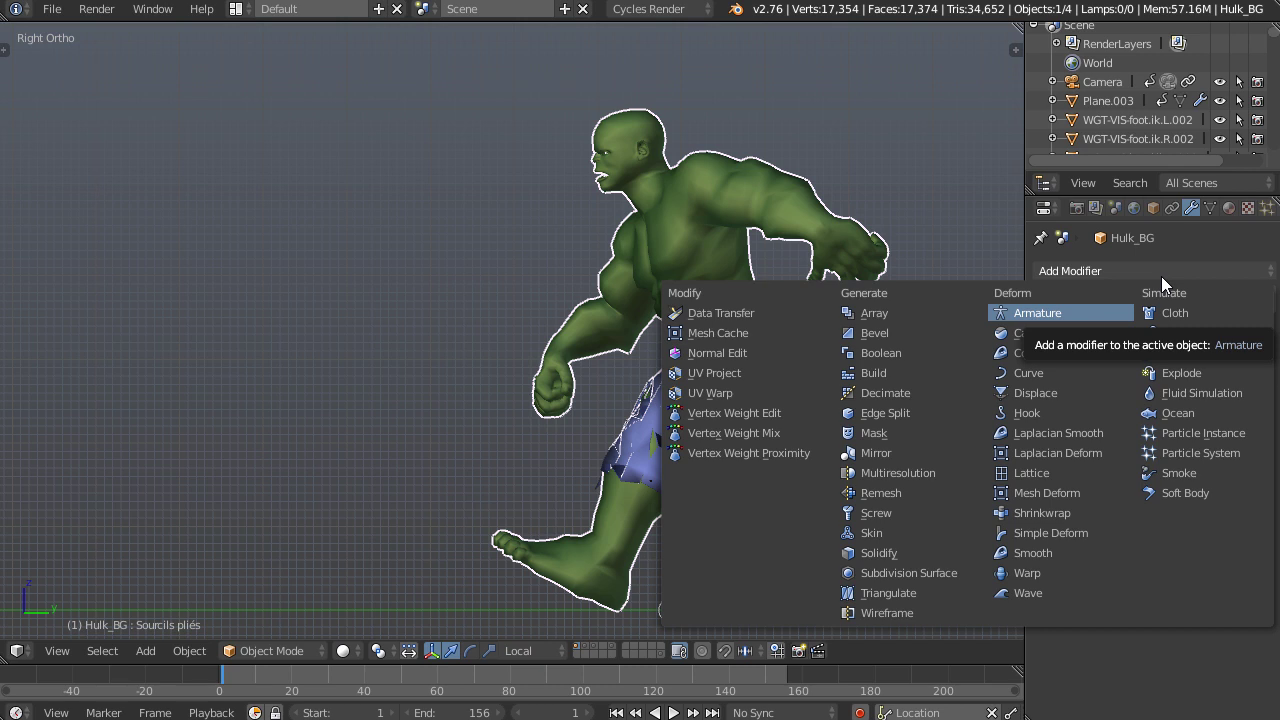
# Add a Subdivision Surface modifier to Hulk_BG with viewport level 3
pyautogui.click(931, 575)
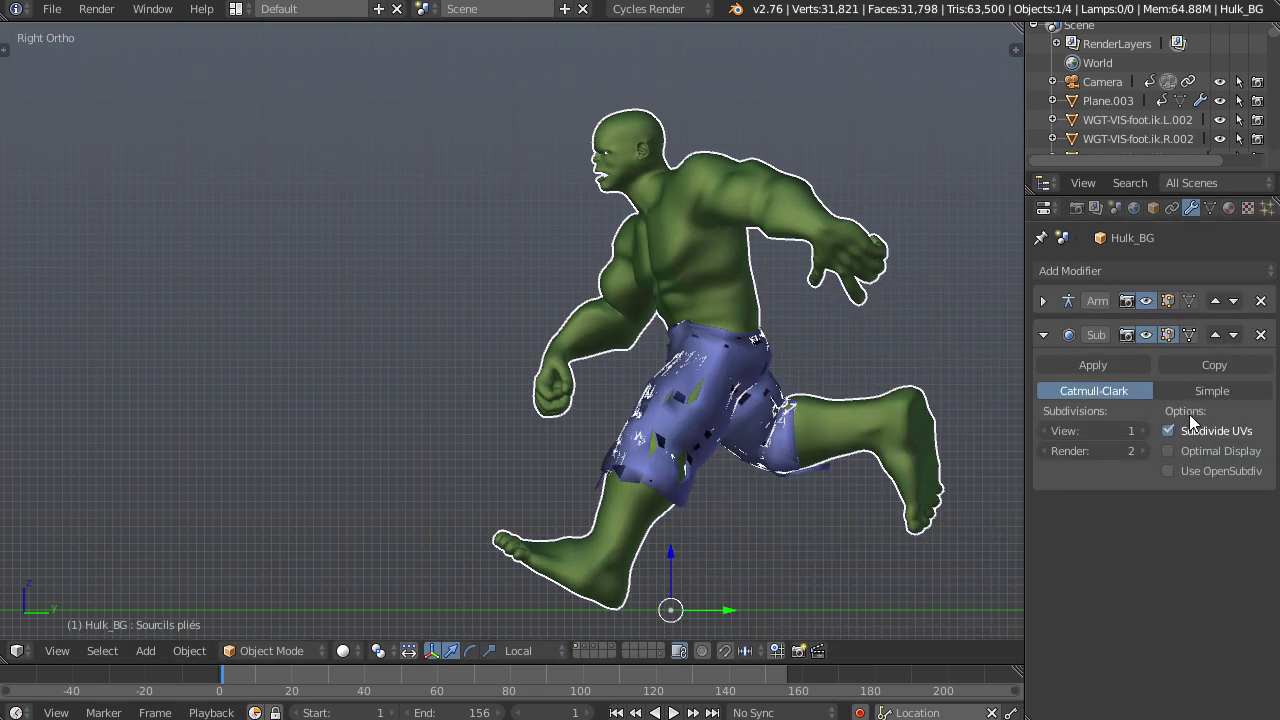
pyautogui.click(1143, 430)
pyautogui.hotkey('ctrl', '3')
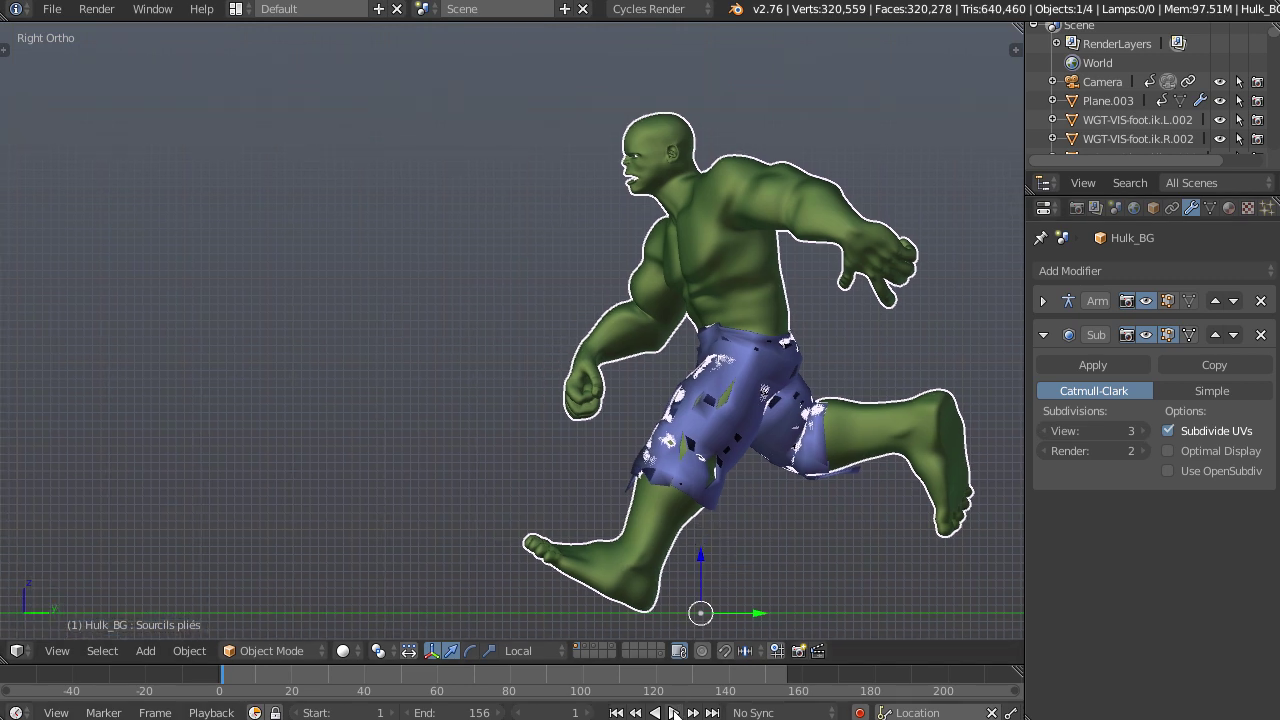
# Preview the animation, rewind to frame 1, and enable Use OpenSubdiv on the modifier
pyautogui.click(673, 712)
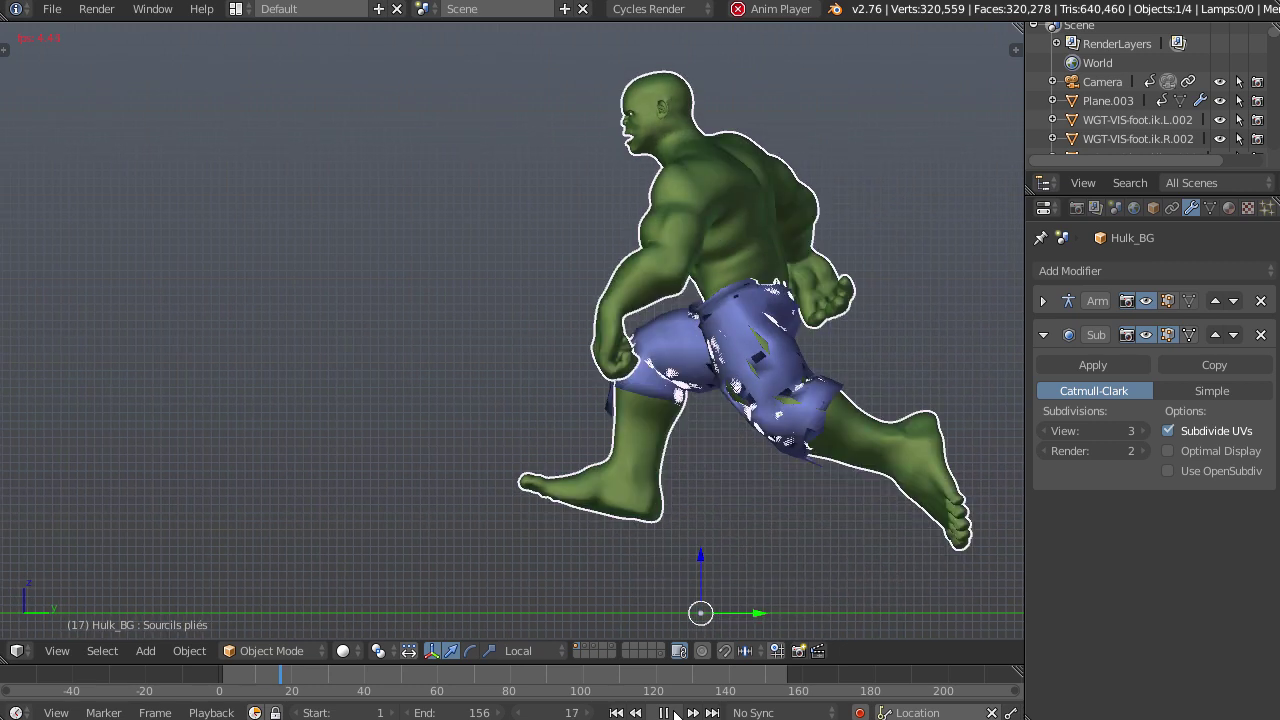
pyautogui.click(665, 712)
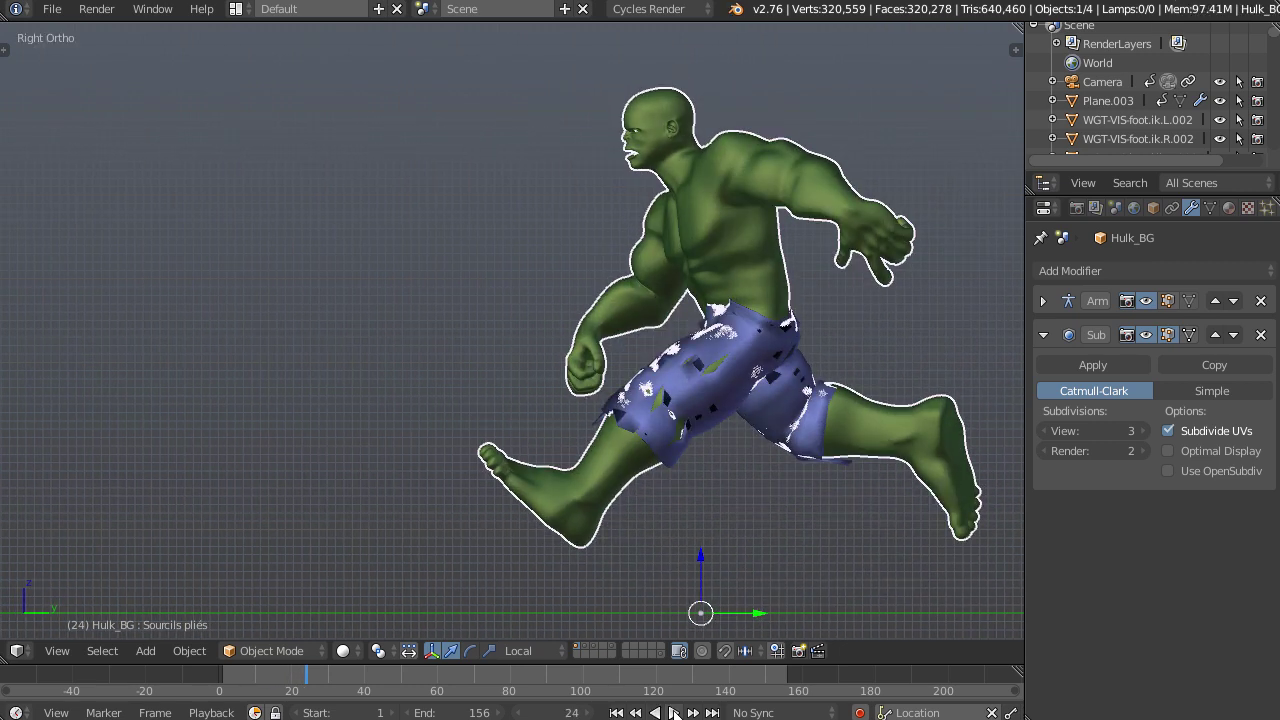
pyautogui.click(616, 712)
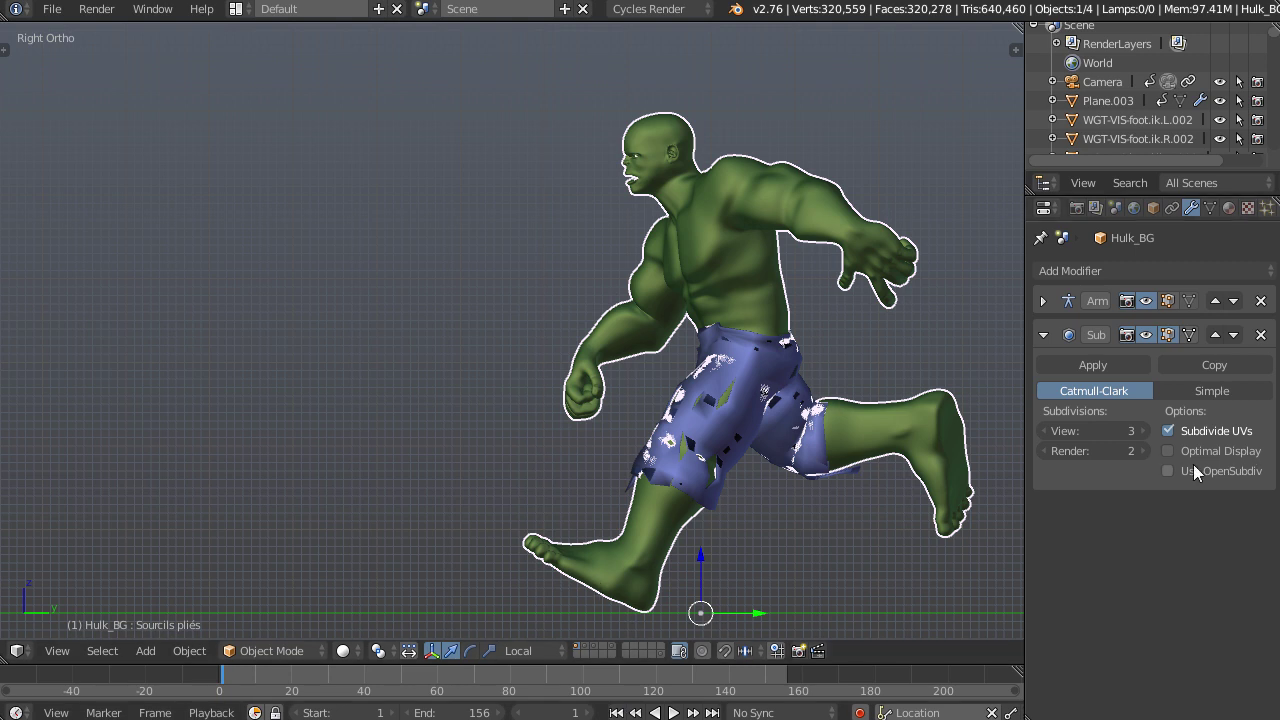
pyautogui.click(1167, 470)
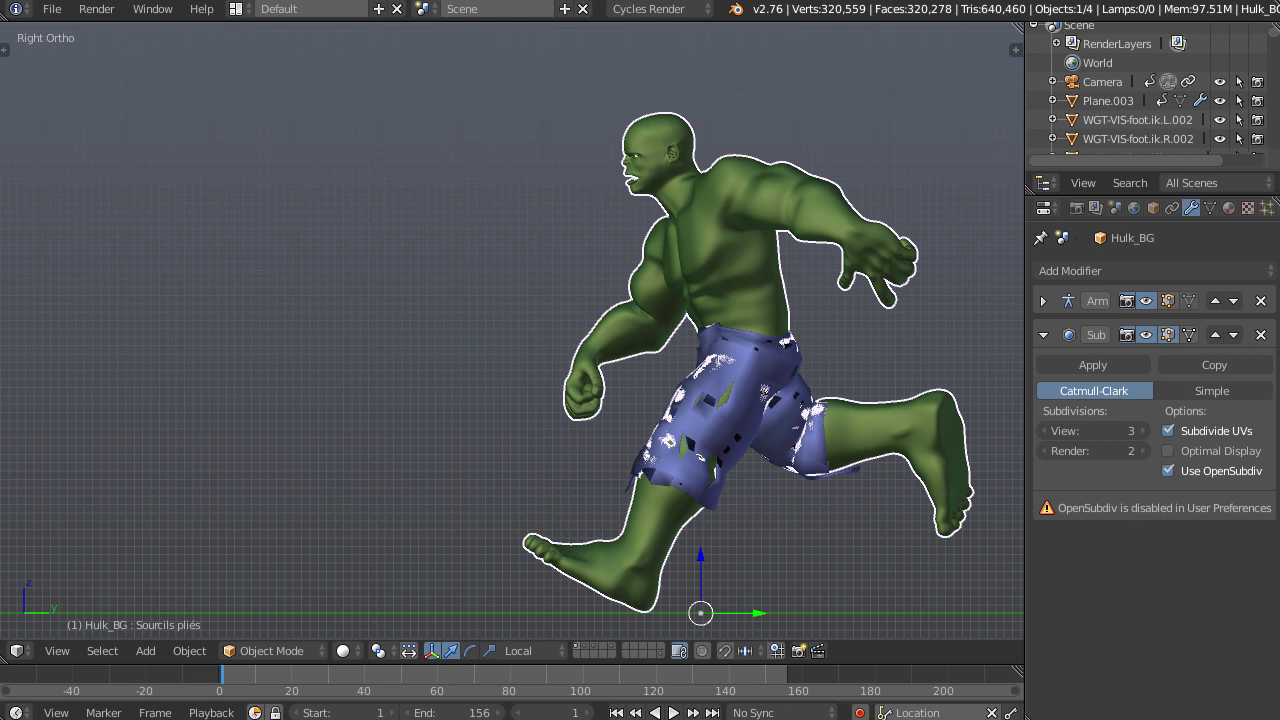
# Open User Preferences with Ctrl+Alt+U and expand the System tab's OpenSubdiv compute dropdown
pyautogui.hotkey('ctrl', 'alt', 'u')
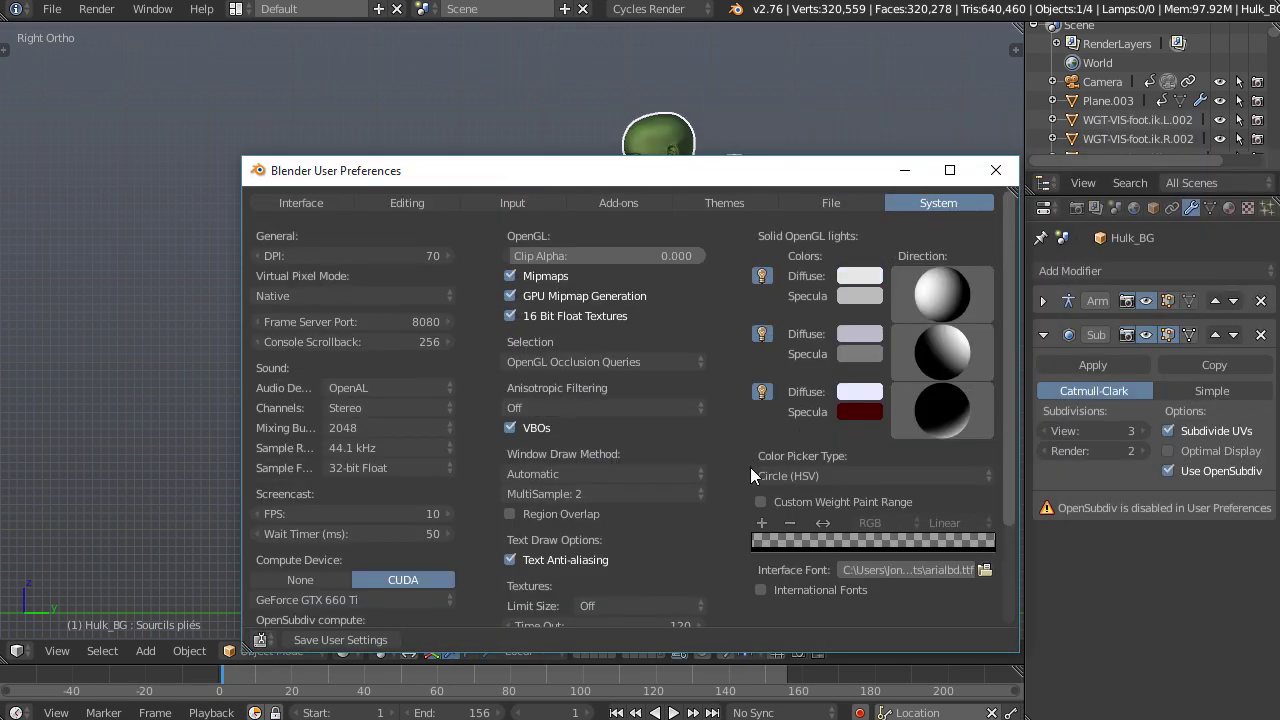
pyautogui.scroll(-3, 860, 350)
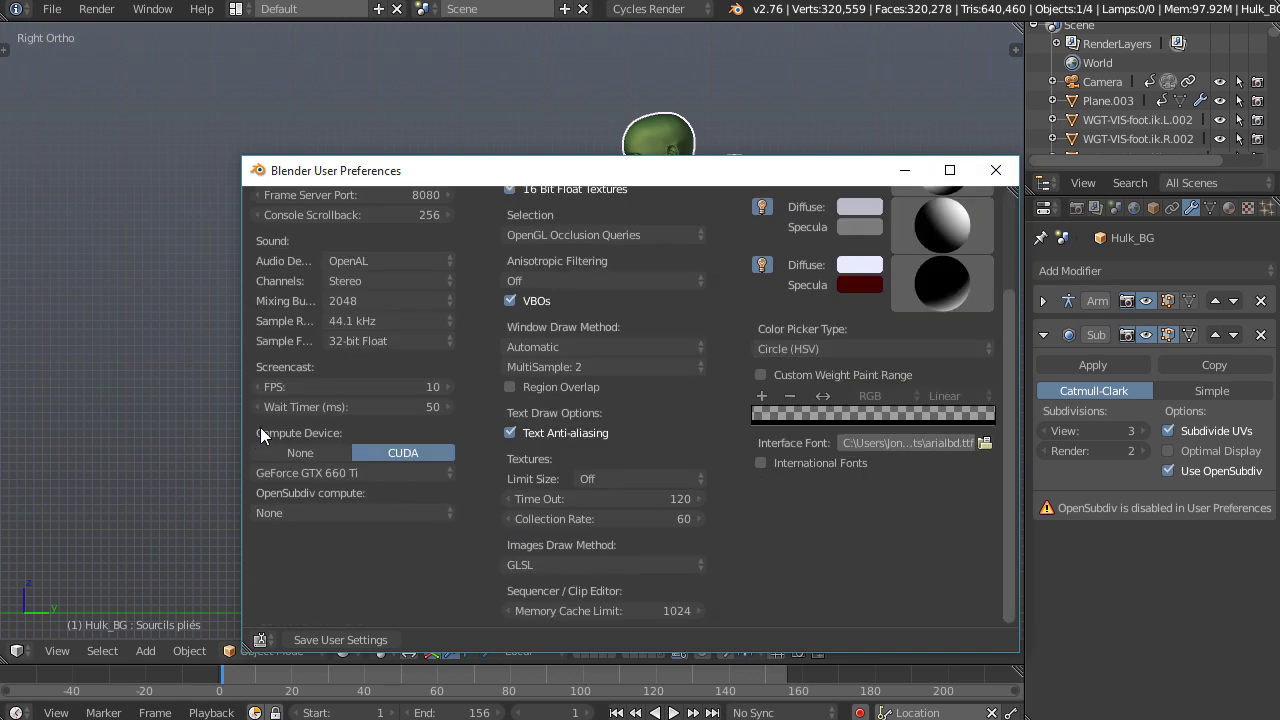
pyautogui.click(403, 513)
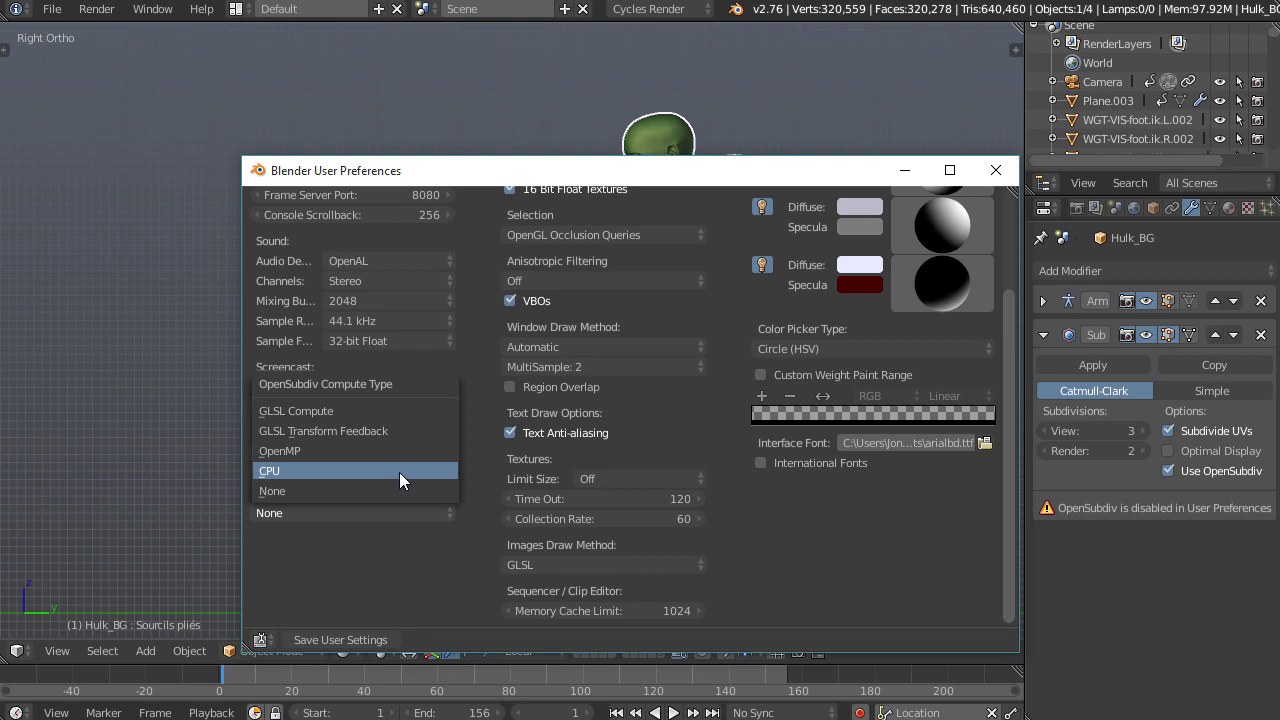
# Set OpenSubdiv compute to CPU, then play and stop the animation to check smoothness
pyautogui.click(399, 472)
pyautogui.click(620, 658)
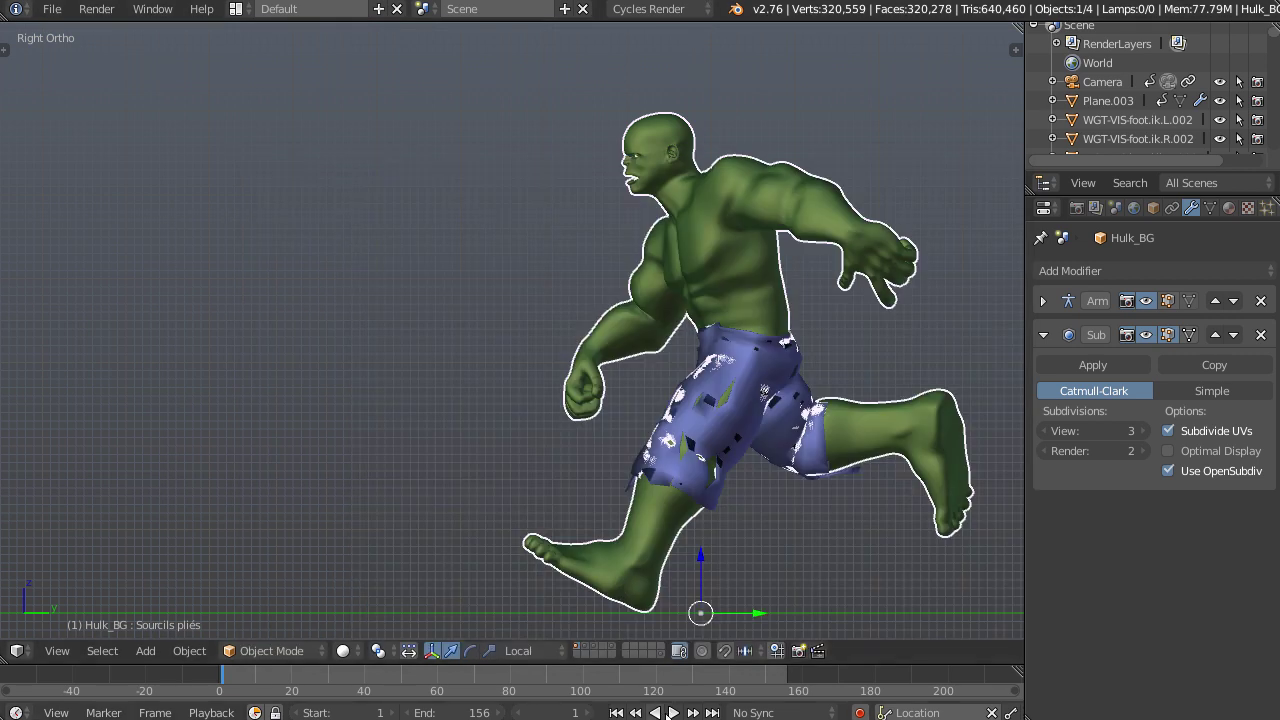
pyautogui.click(673, 712)
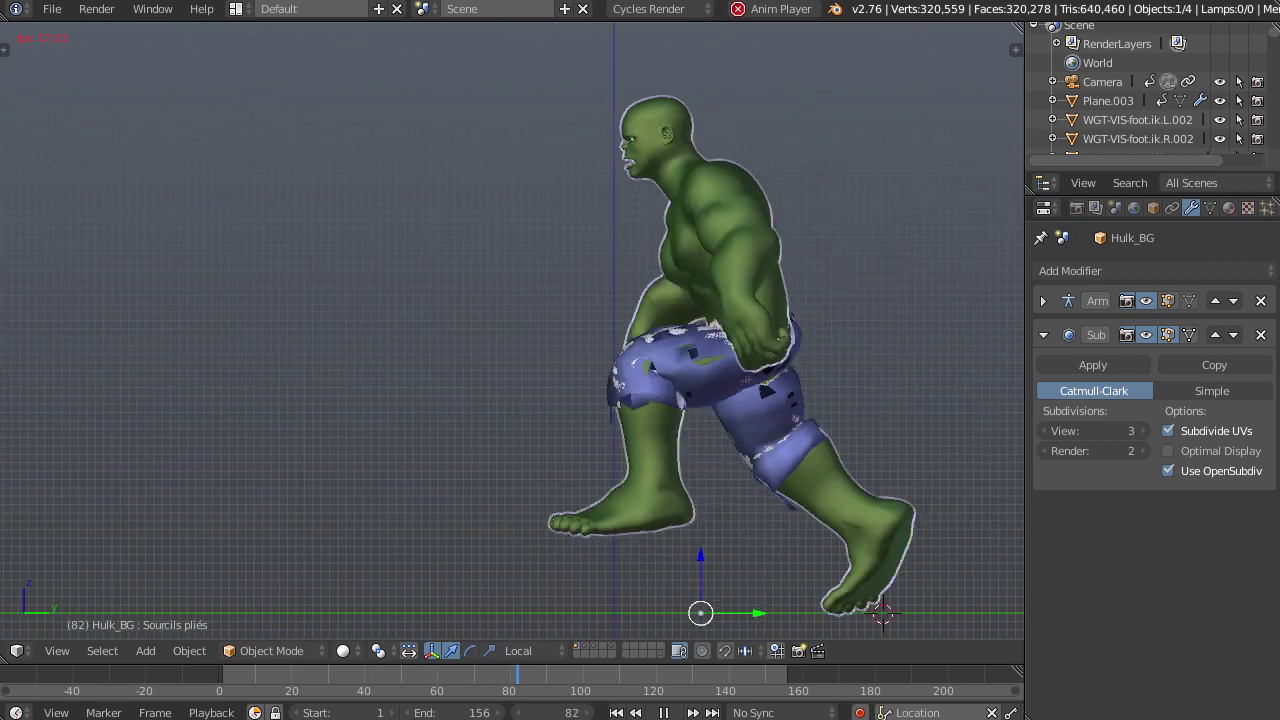
pyautogui.press('Escape')
# Restore the User Preferences window and move it off the Hulk model
pyautogui.moveTo(150, 712)
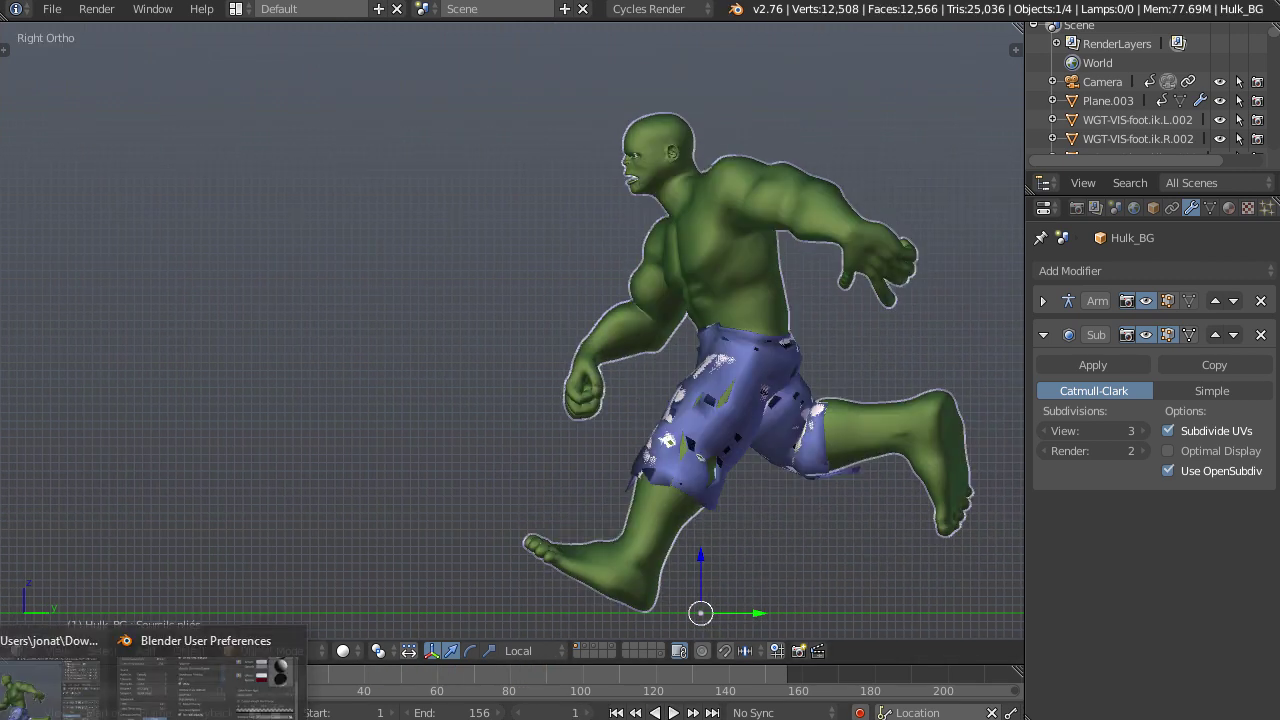
pyautogui.click(205, 685)
pyautogui.moveTo(714, 178); pyautogui.dragTo(1250, 114)
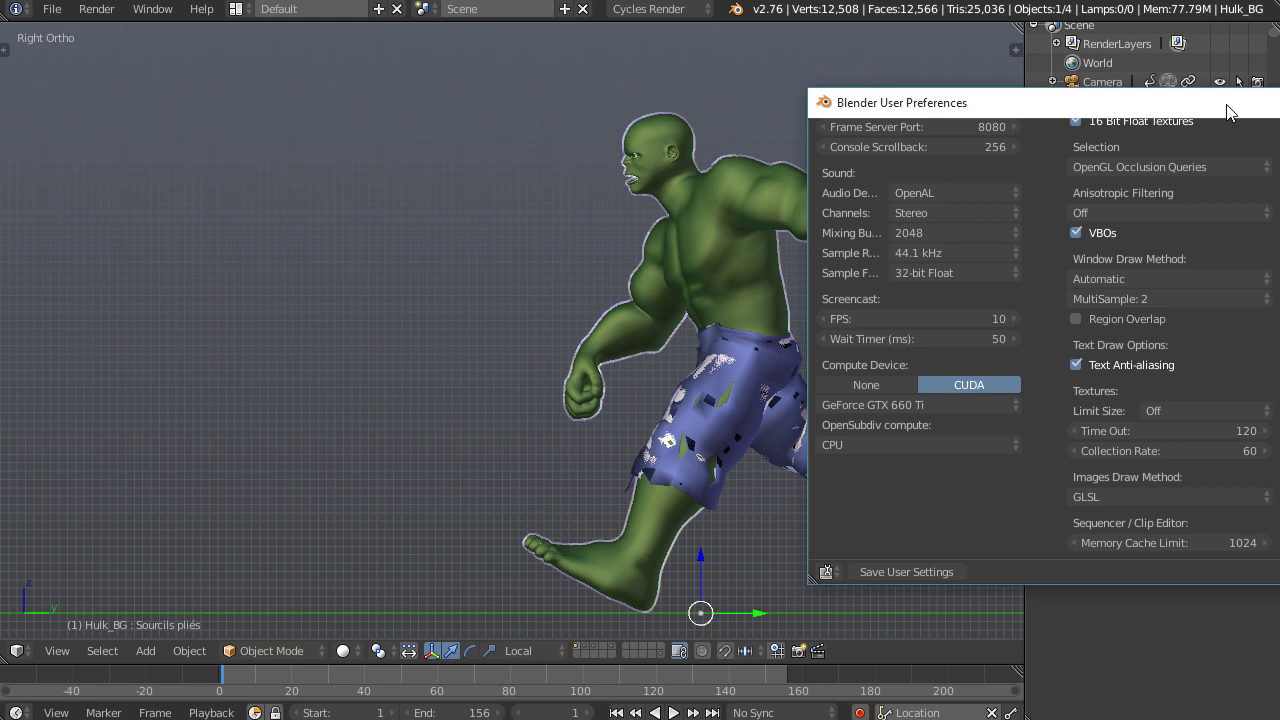
# Set OpenSubdiv compute to GLSL Compute and minimize the preferences window
pyautogui.click(888, 445)
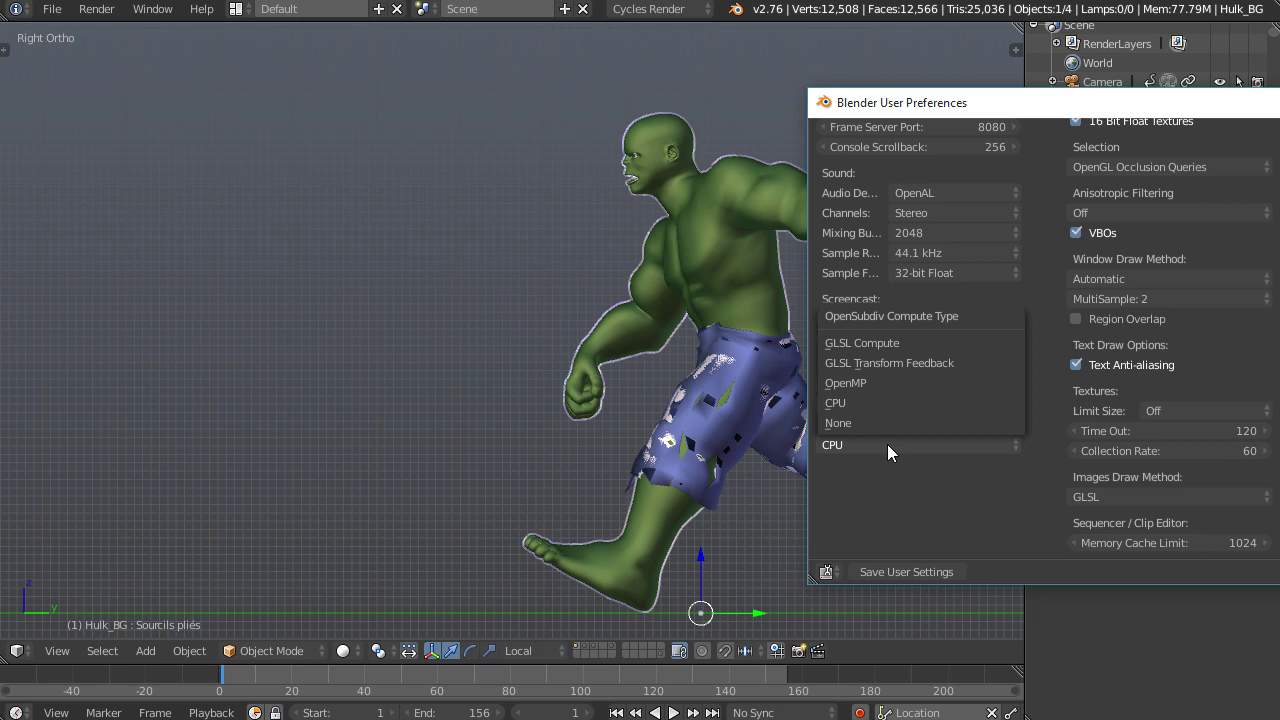
pyautogui.click(952, 345)
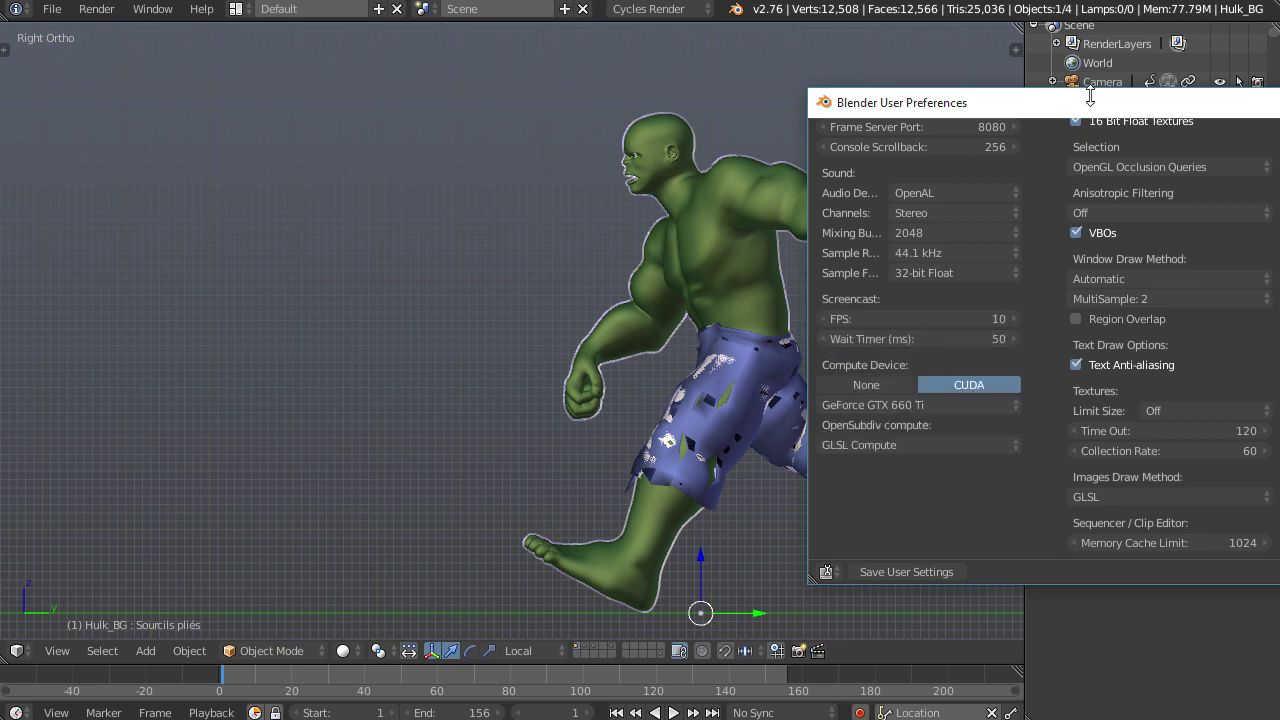
pyautogui.moveTo(1092, 104); pyautogui.dragTo(769, 122)
pyautogui.moveTo(1078, 130); pyautogui.dragTo(998, 96)
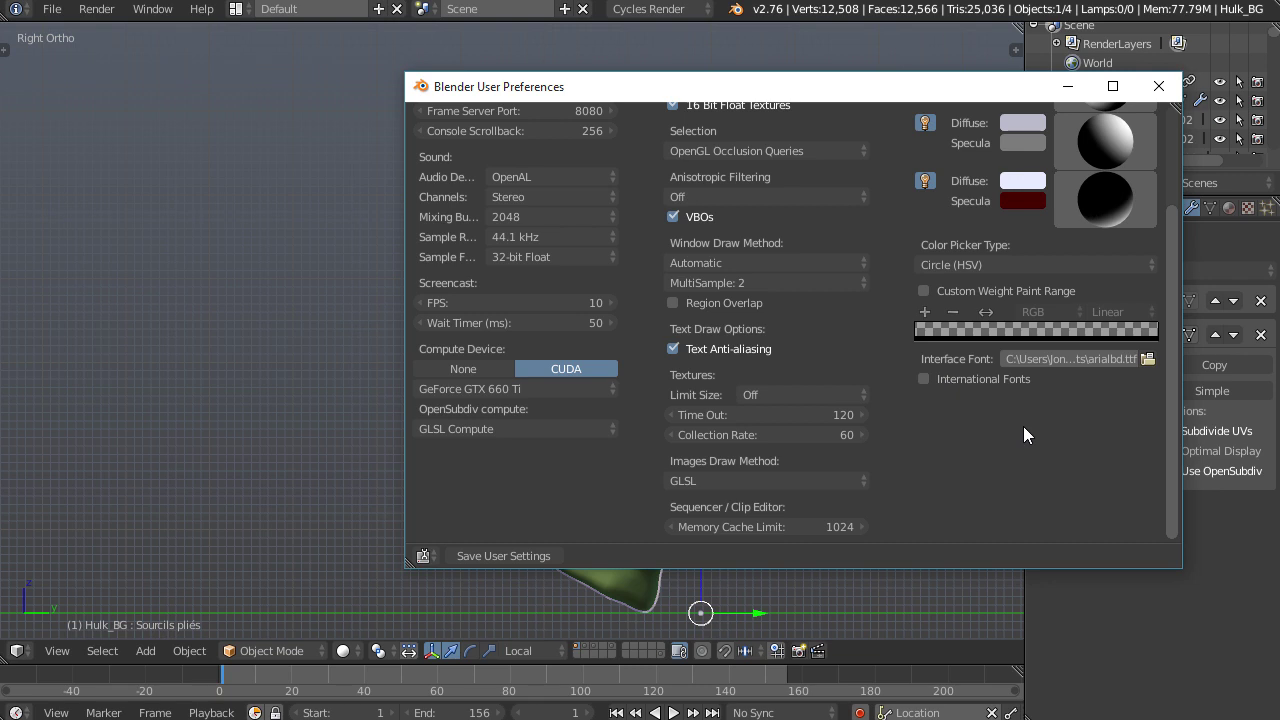
pyautogui.click(1068, 88)
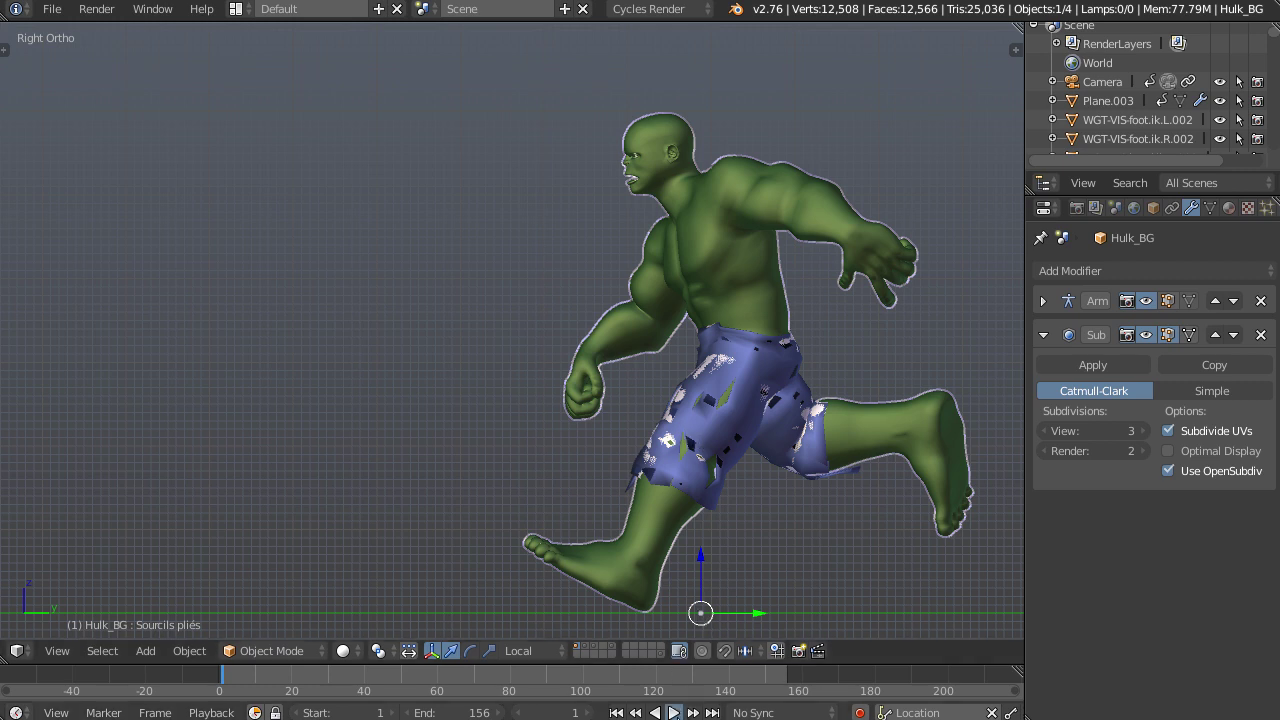
# Play the Hulk run cycle, pausing once, and stop it at frame 84
pyautogui.click(673, 712)
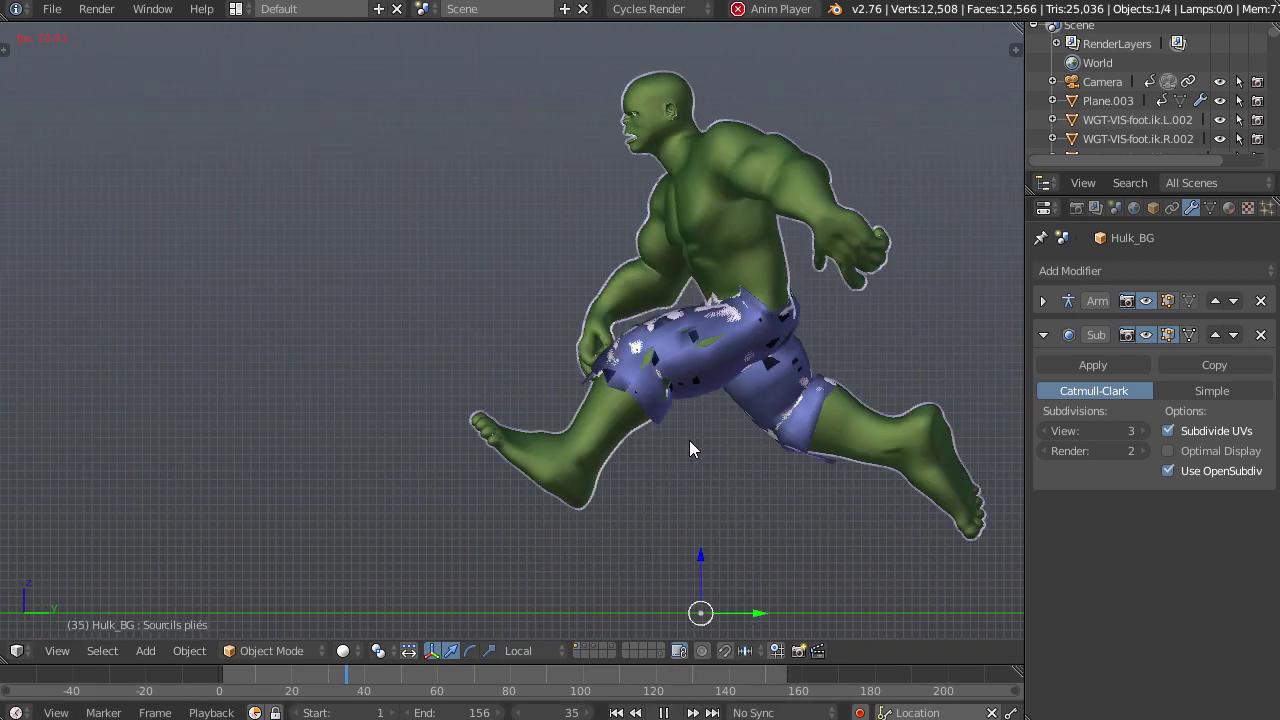
pyautogui.click(664, 712)
pyautogui.click(664, 712)
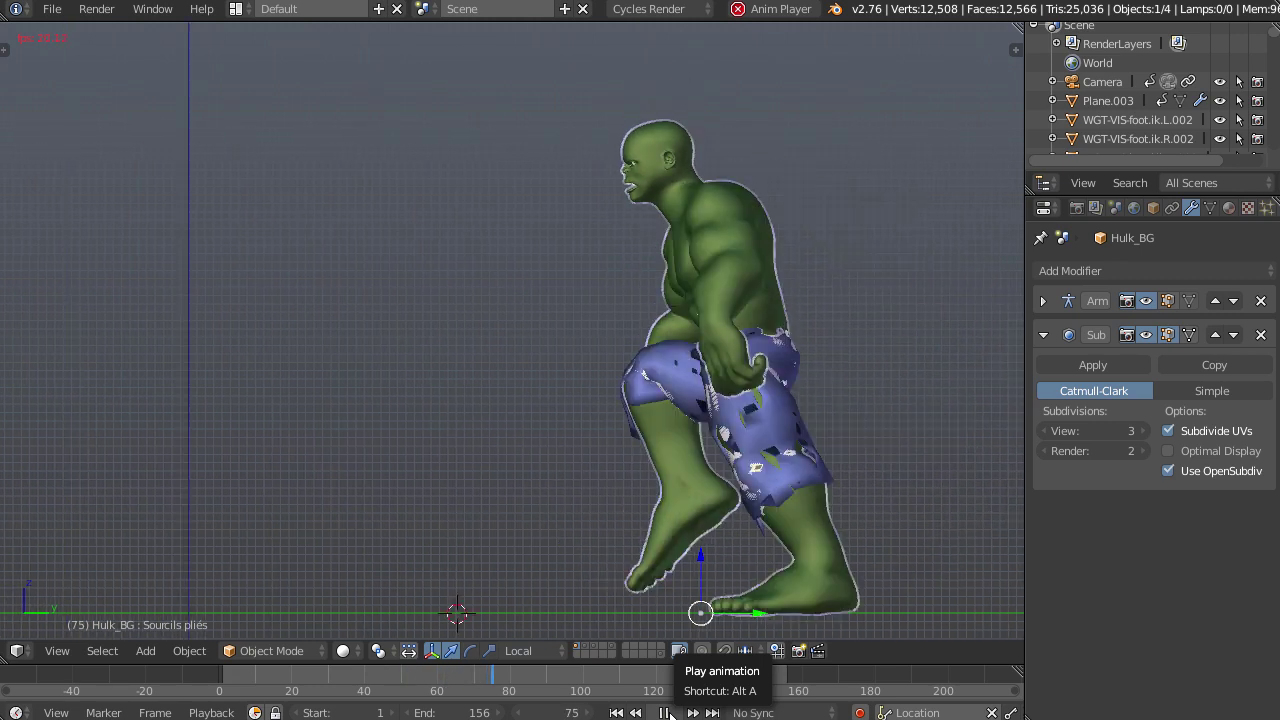
pyautogui.click(668, 714)
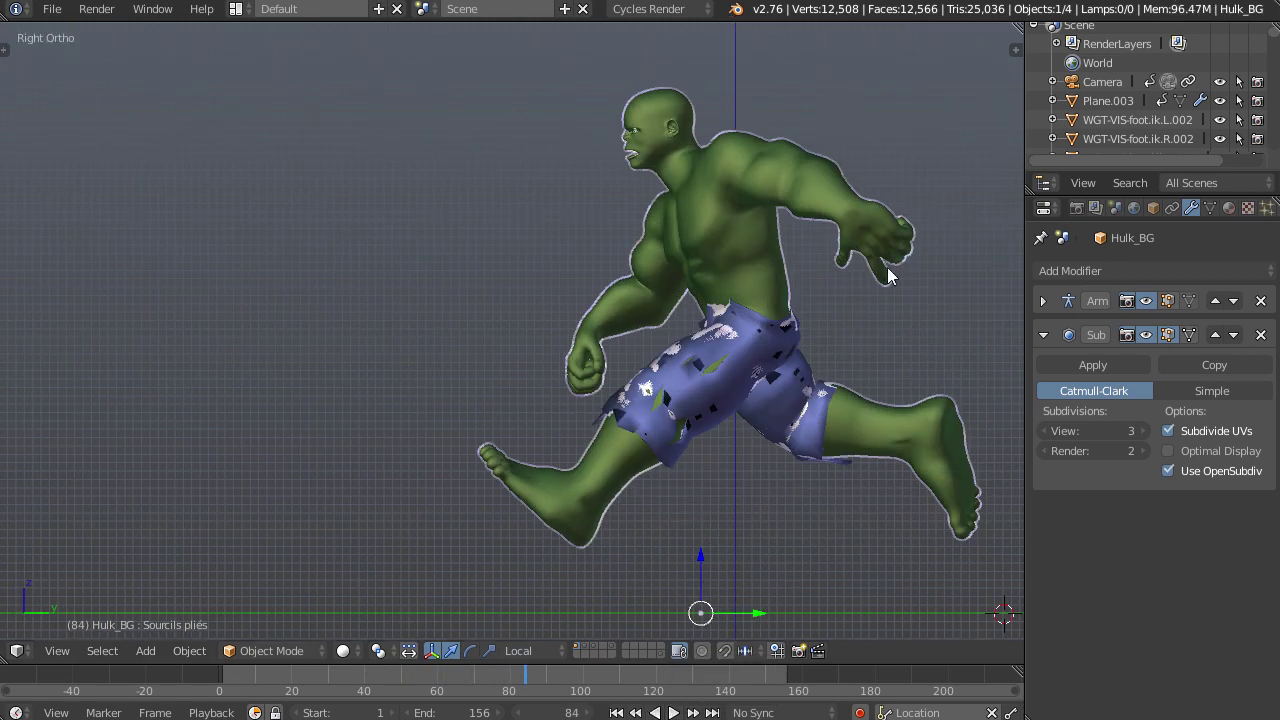
# Turn off the selection outline around the model in the viewport side panel
pyautogui.press('n')
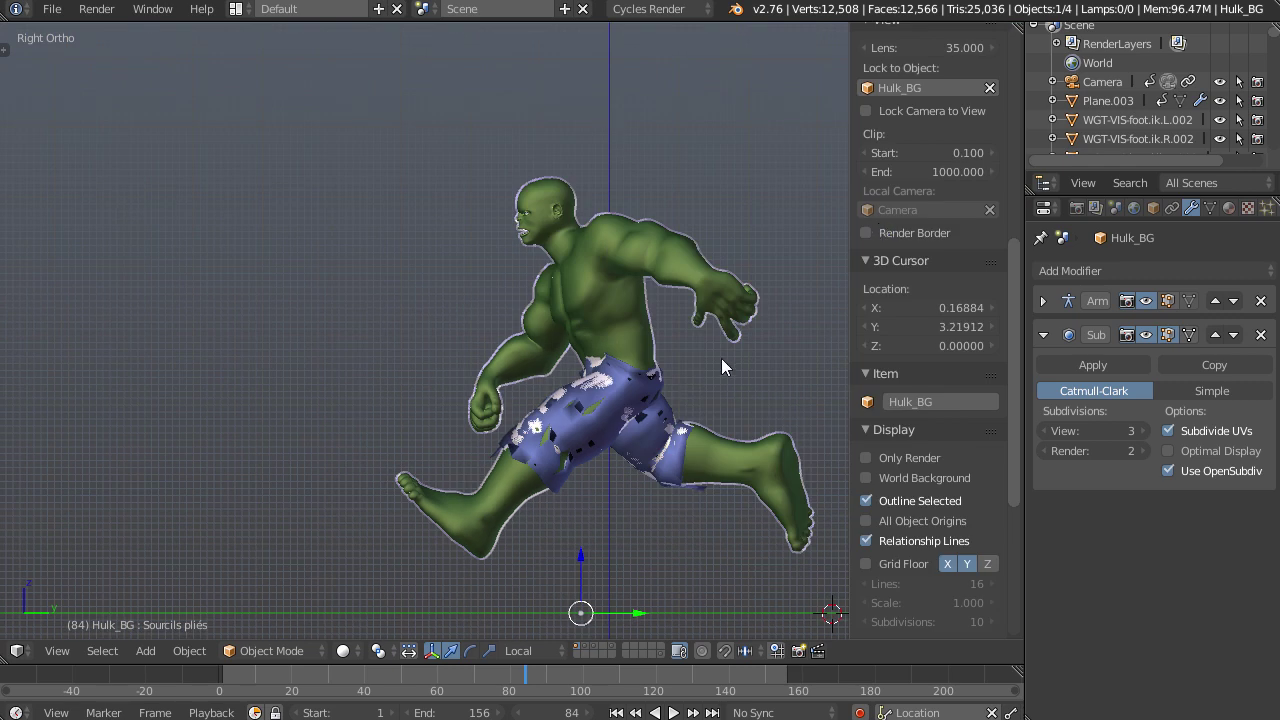
pyautogui.scroll(-2, 883, 410)
pyautogui.click(866, 460)
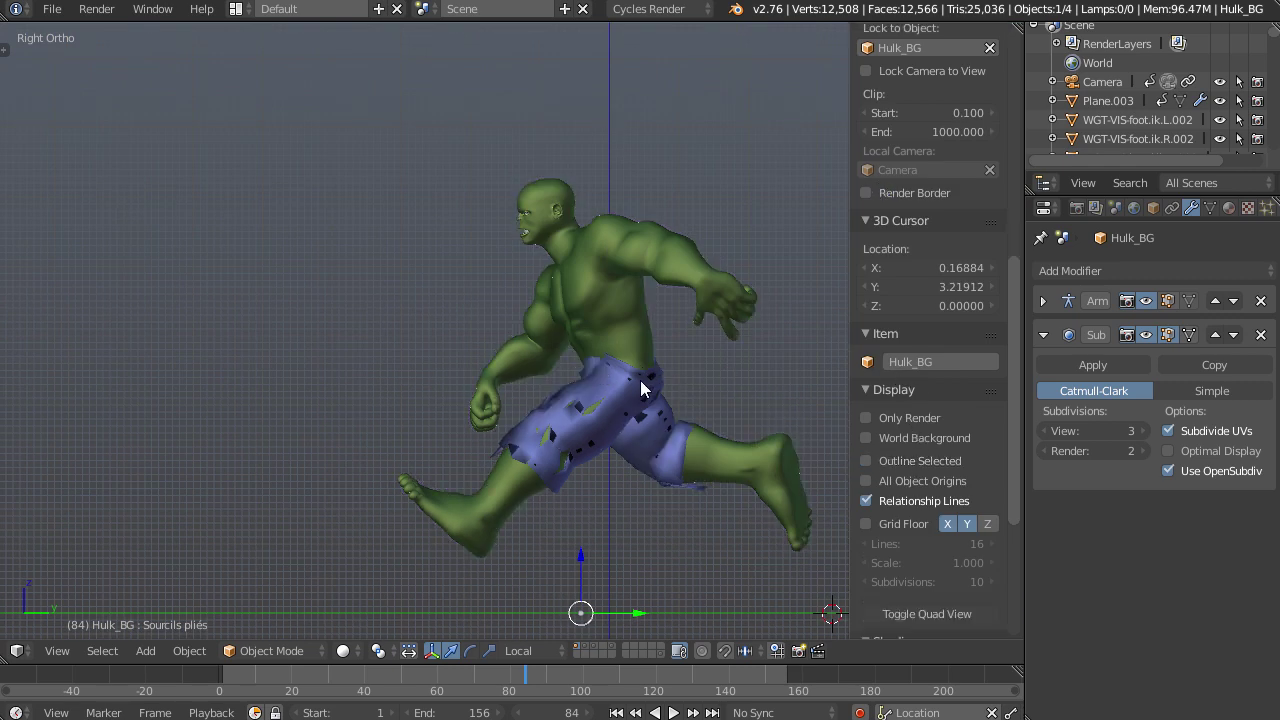
pyautogui.press('n')
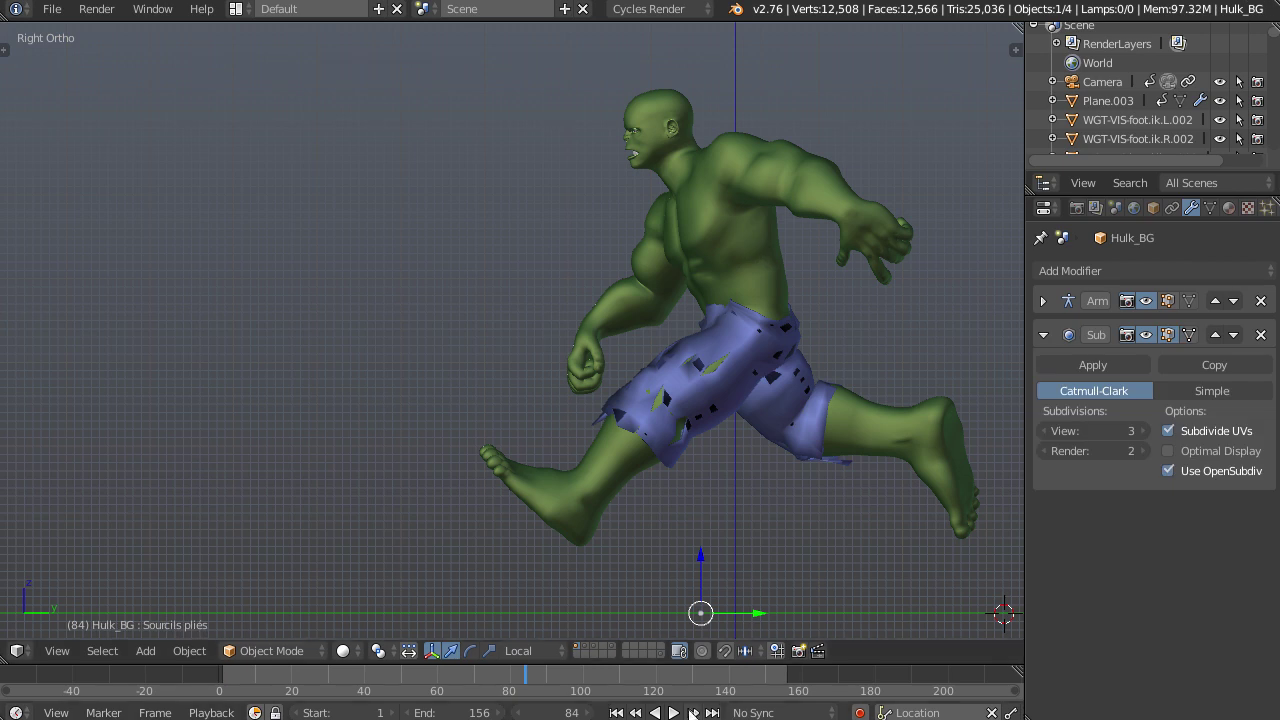
# Play the run cycle, stop it, and jump back to frame 1
pyautogui.click(675, 713)
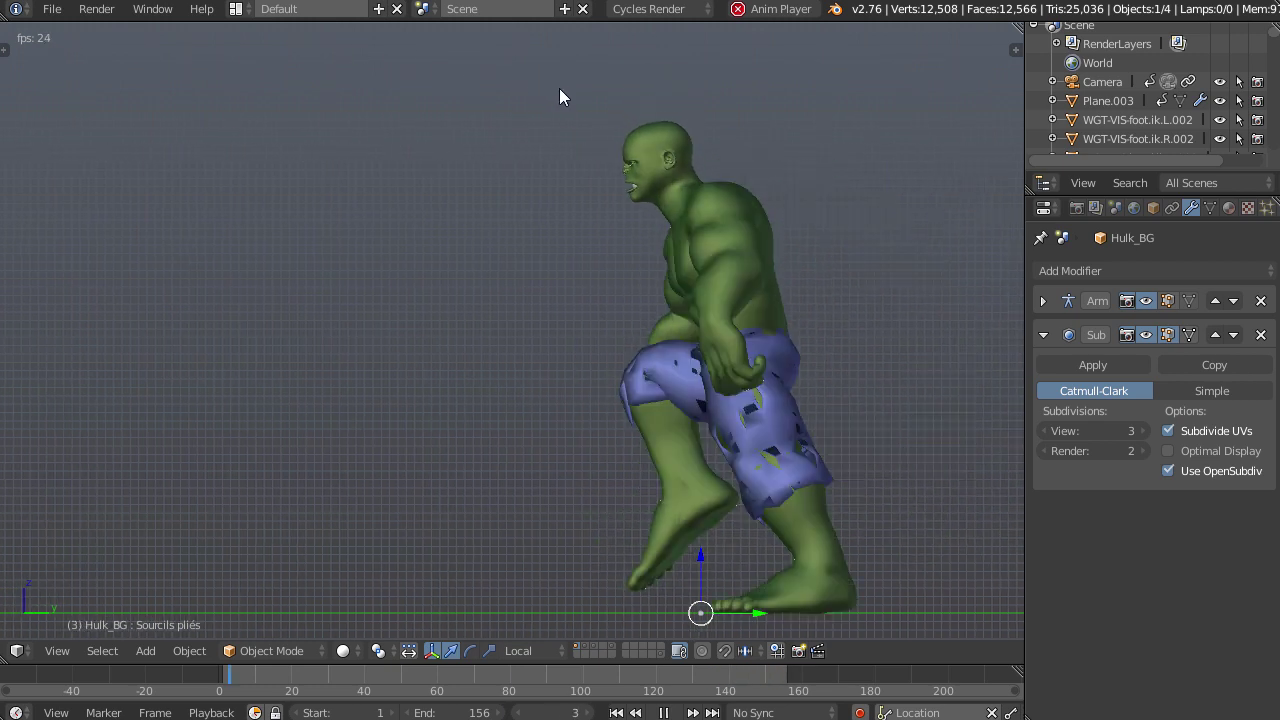
pyautogui.click(663, 712)
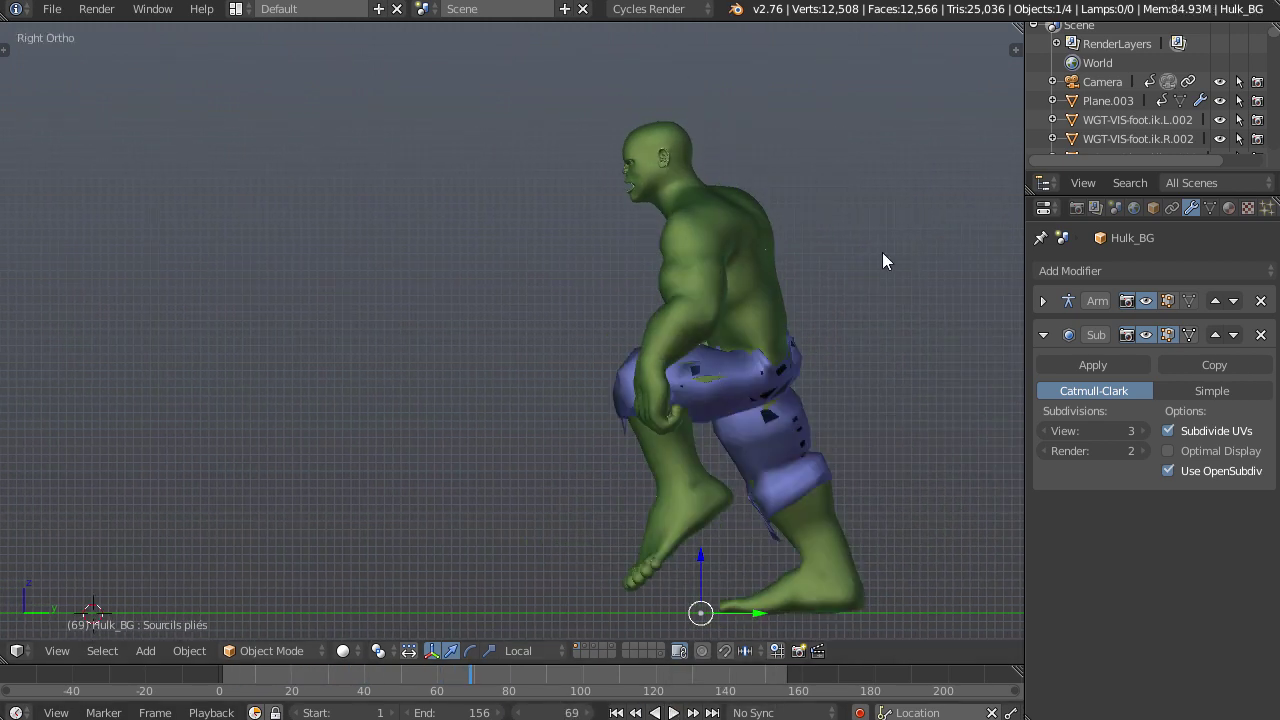
pyautogui.hotkey('shift', 'Left')
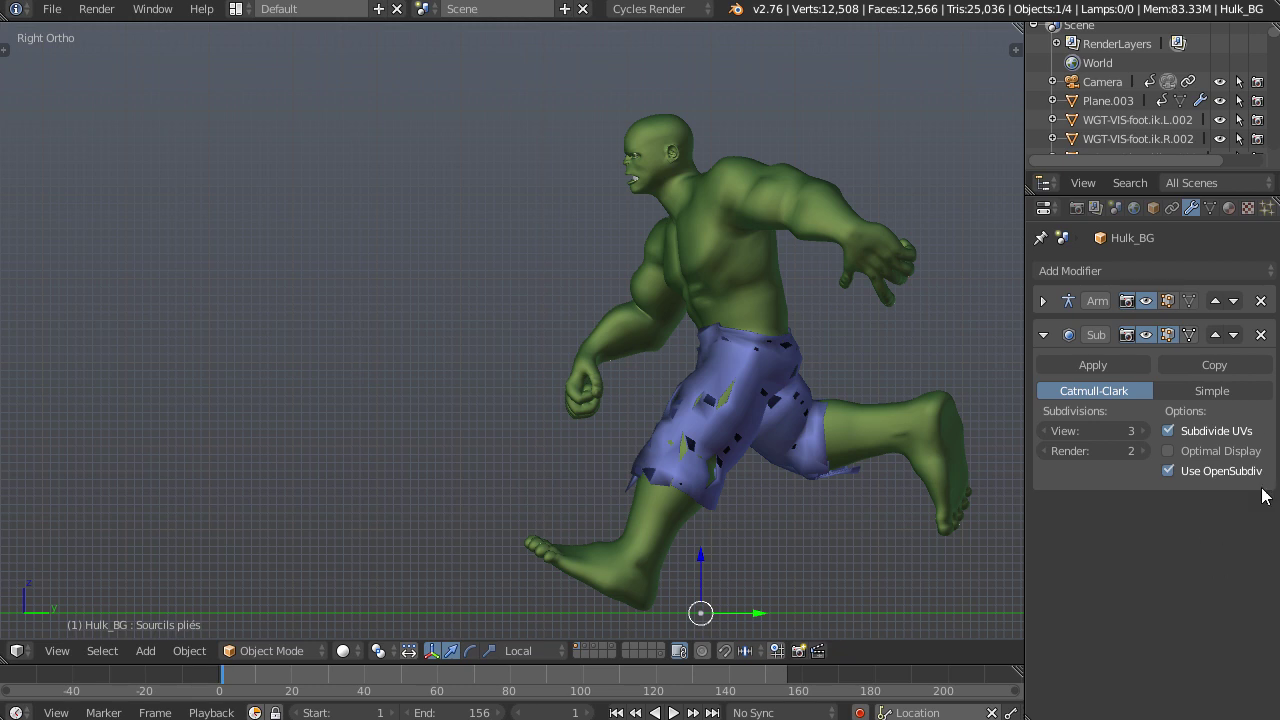
# Add a Solidify modifier (thickness 0.0100, offset -1) after Subdivision Surface and preview the animation
pyautogui.click(1174, 272)
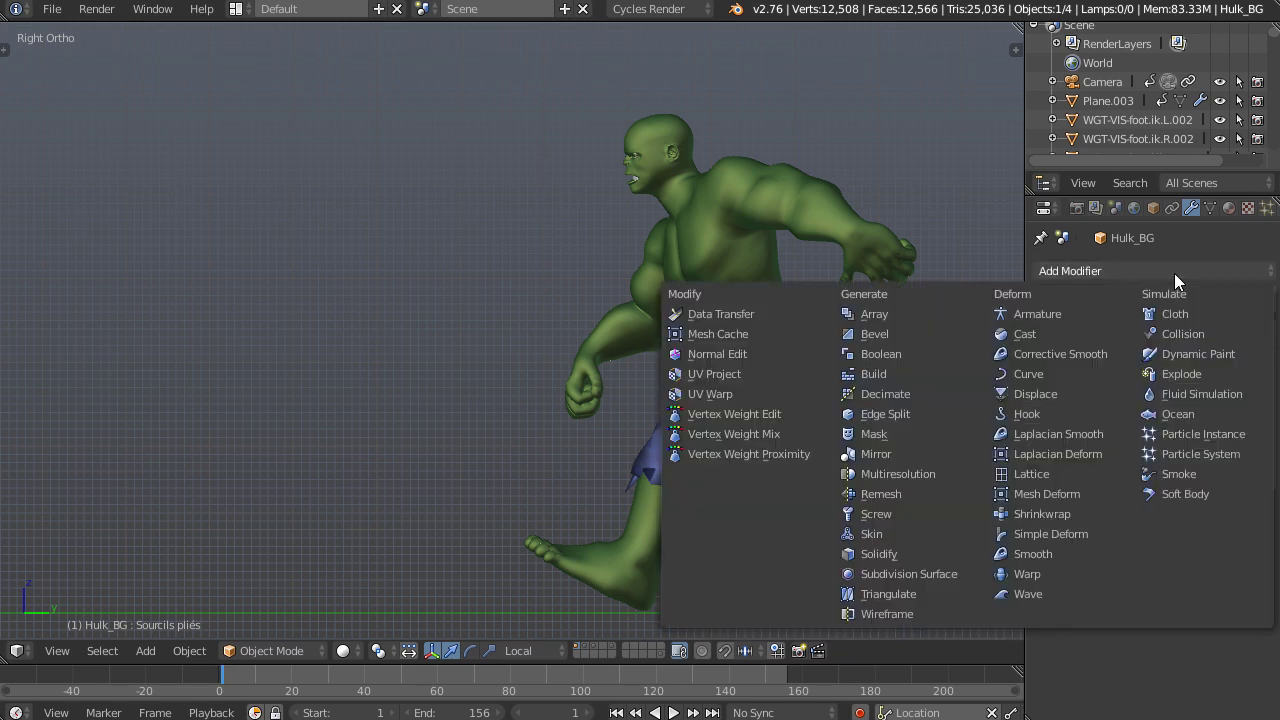
pyautogui.click(894, 554)
pyautogui.scroll(-1, 1193, 552)
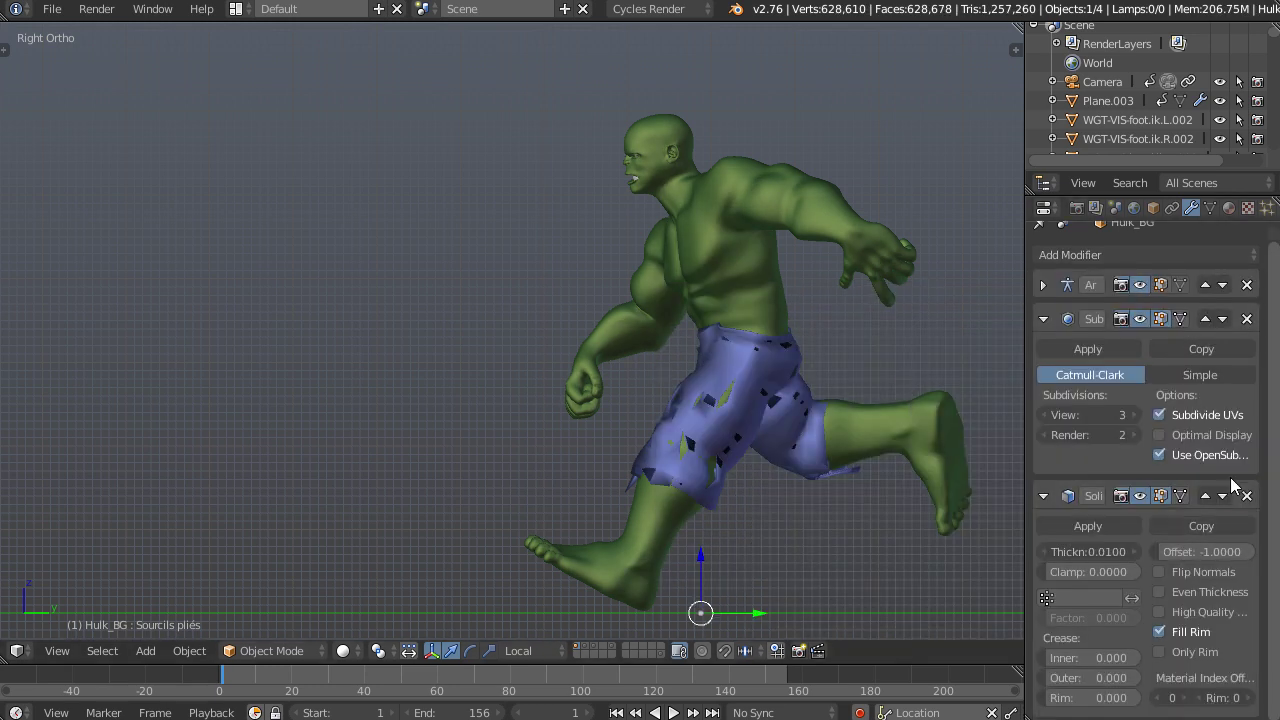
pyautogui.click(673, 712)
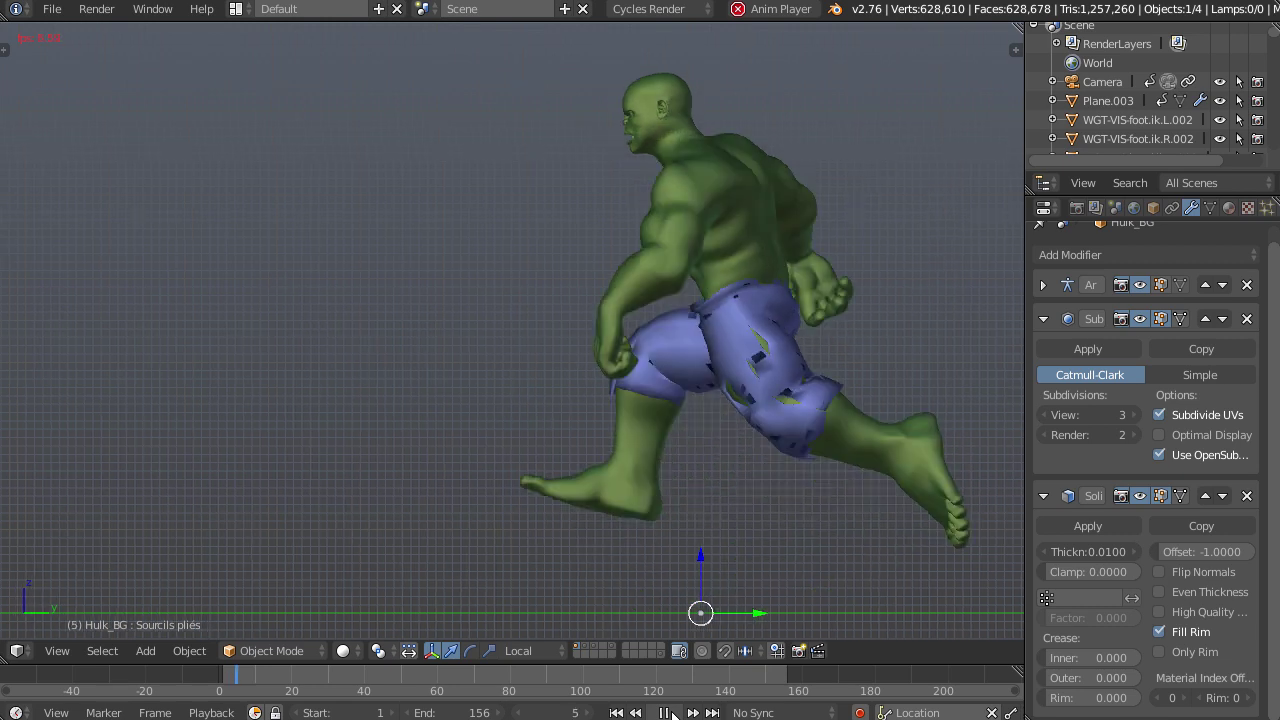
pyautogui.click(665, 712)
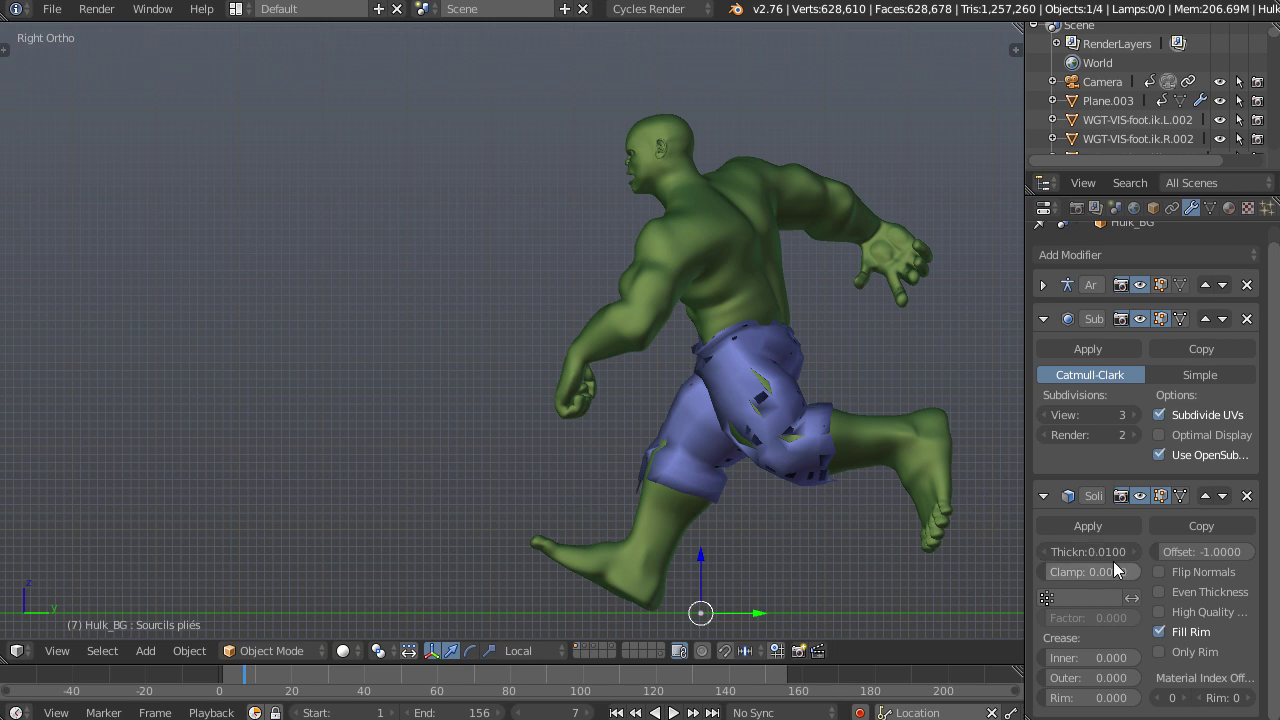
# Move Subdivision Surface below Solidify, test playback, then delete the Solidify modifier
pyautogui.click(1222, 318)
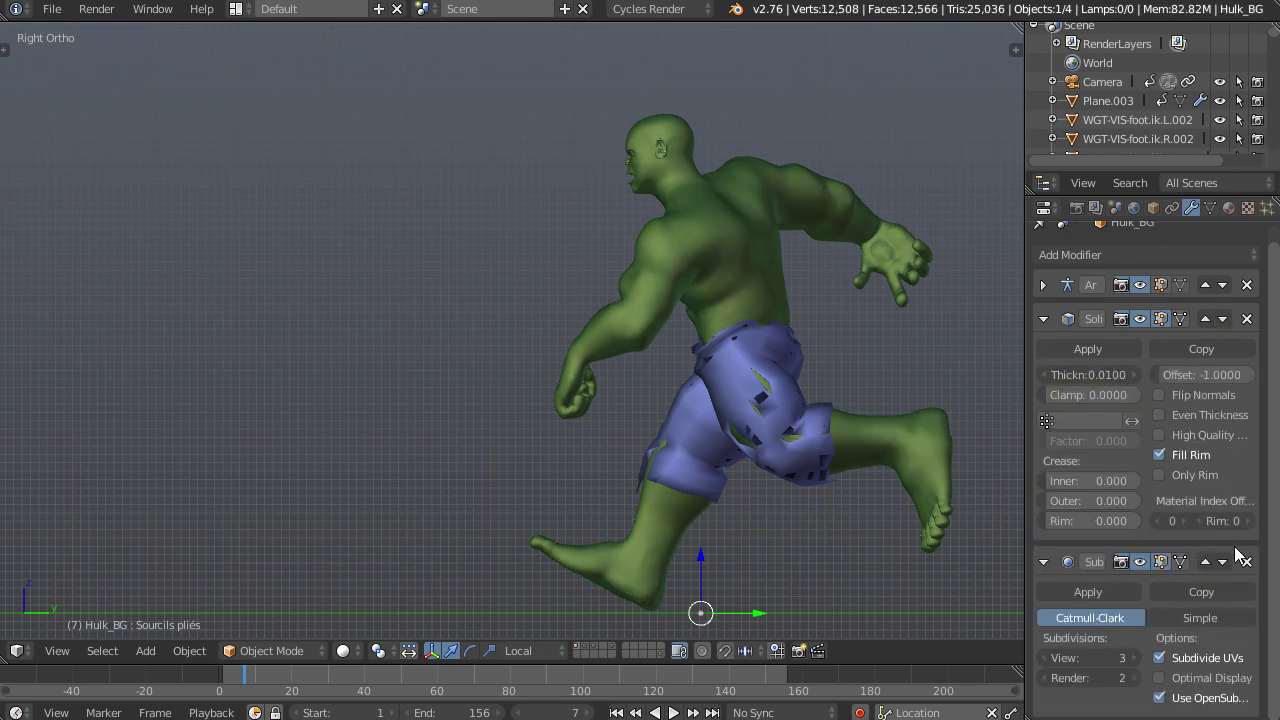
pyautogui.click(673, 712)
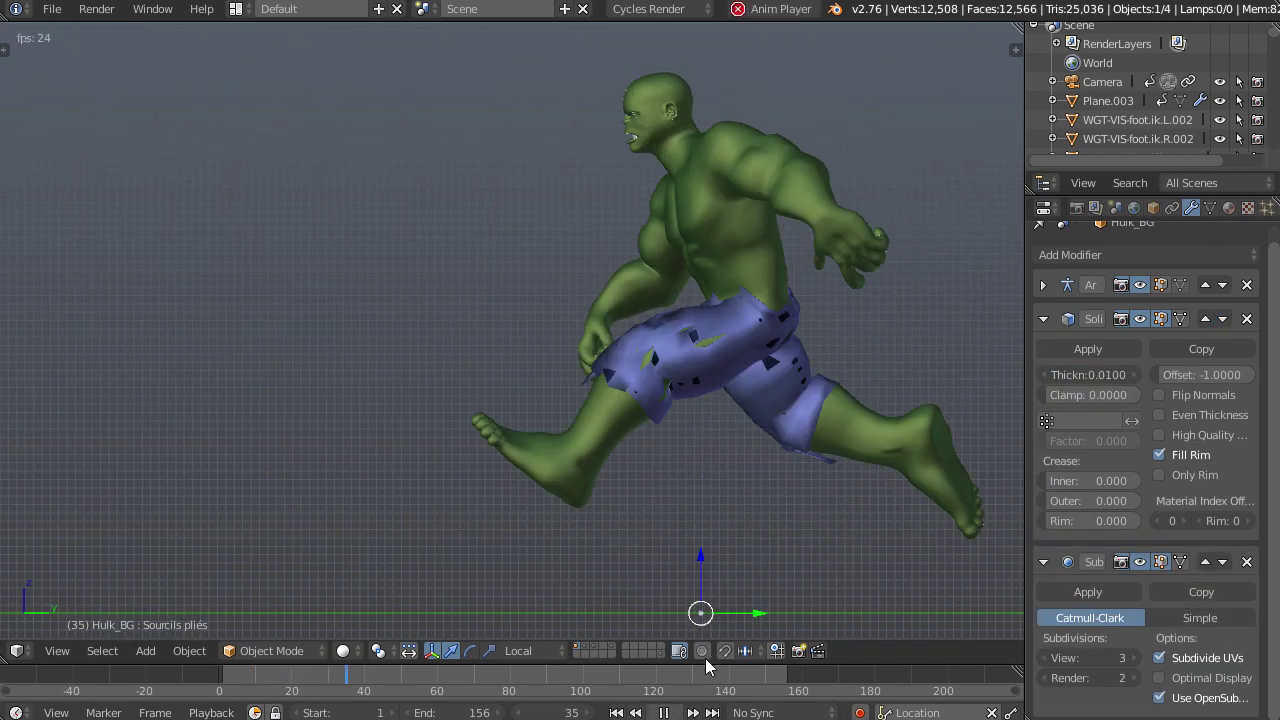
pyautogui.press('Escape')
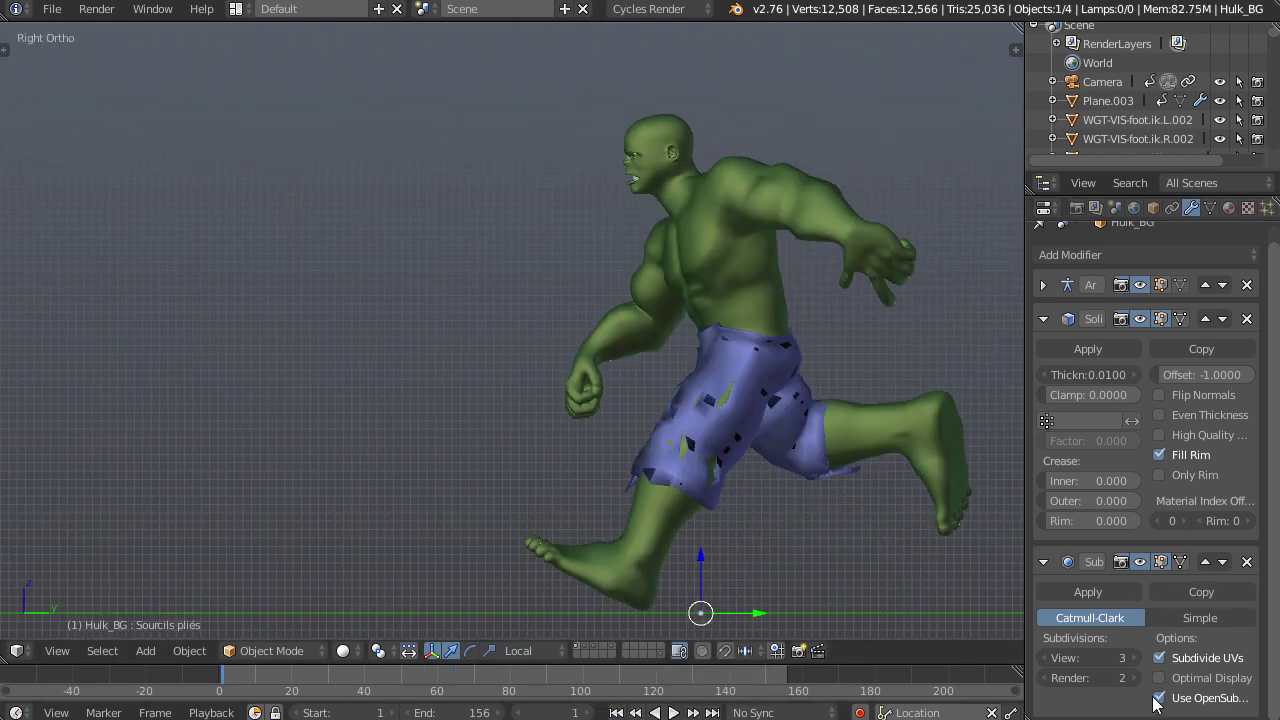
pyautogui.click(1247, 319)
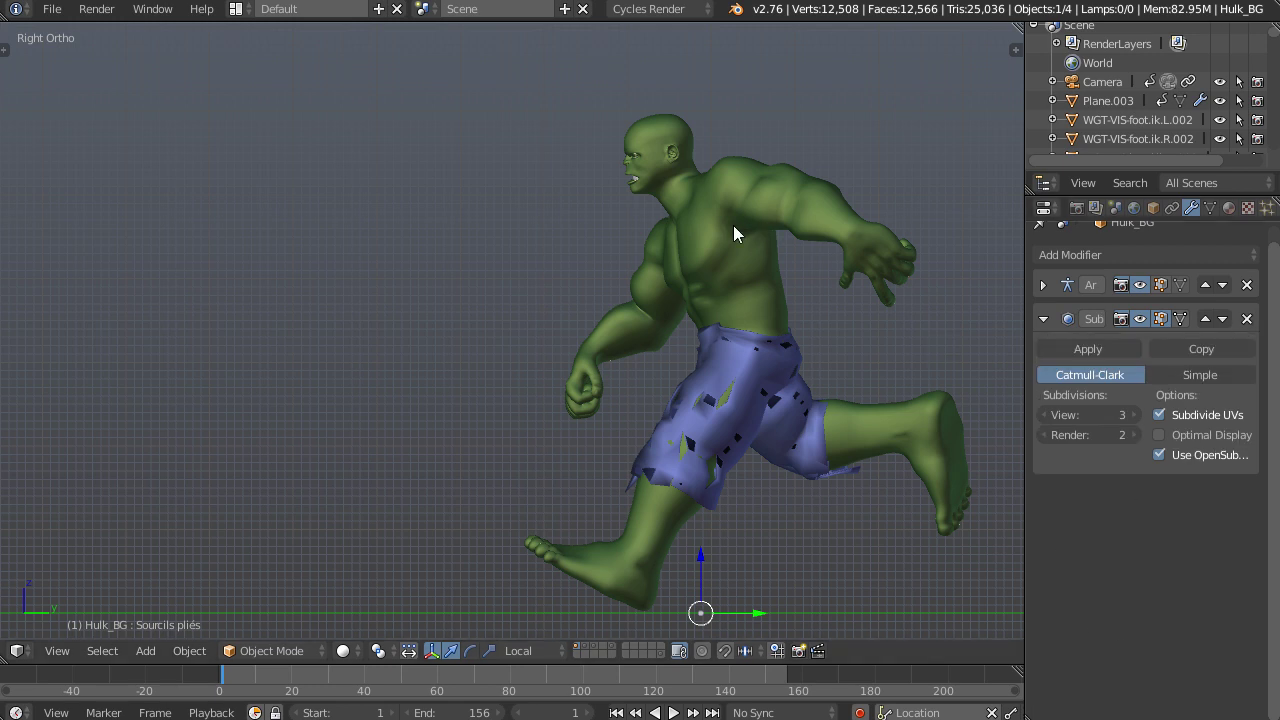
pyautogui.click(1143, 255)
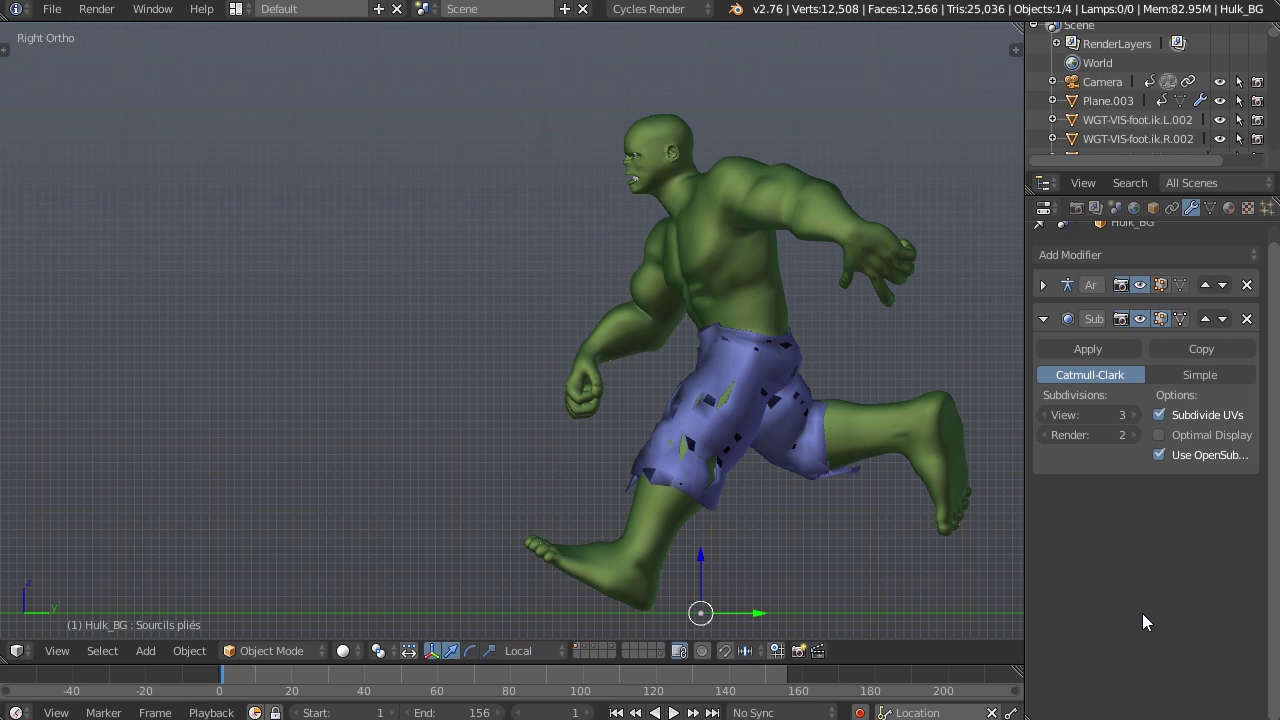
pyautogui.click(1043, 285)
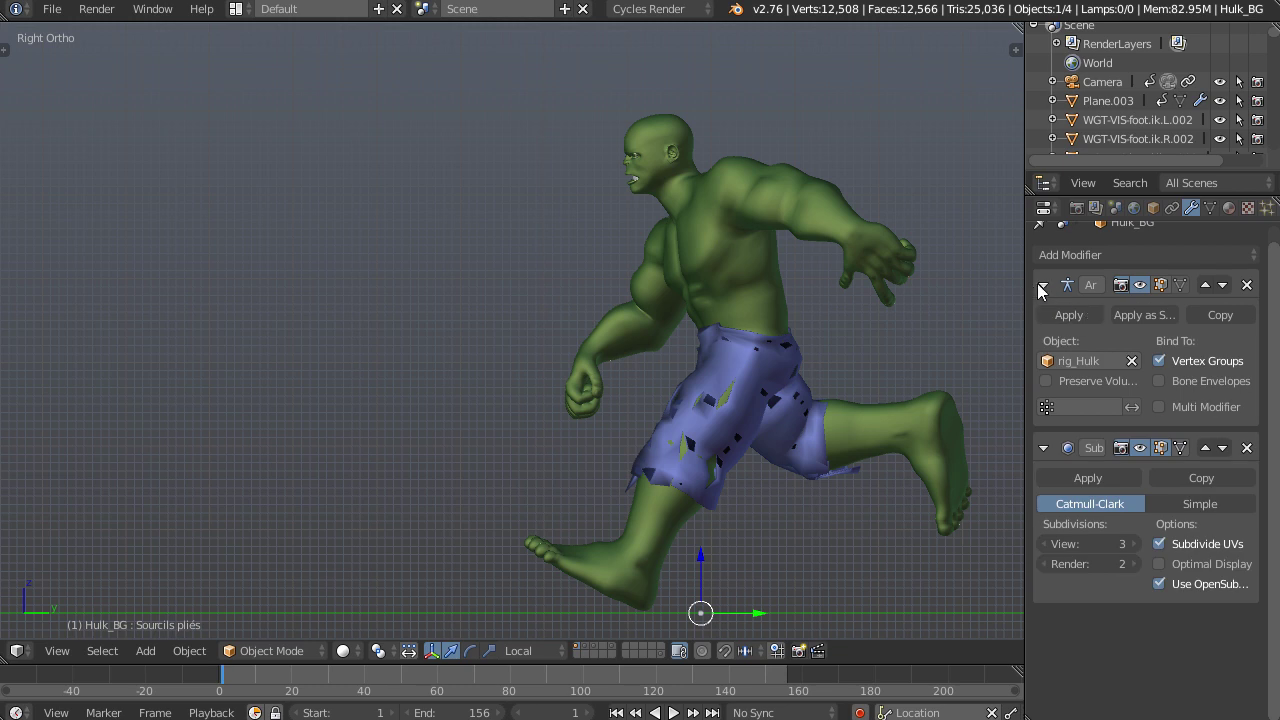
pyautogui.click(1043, 285)
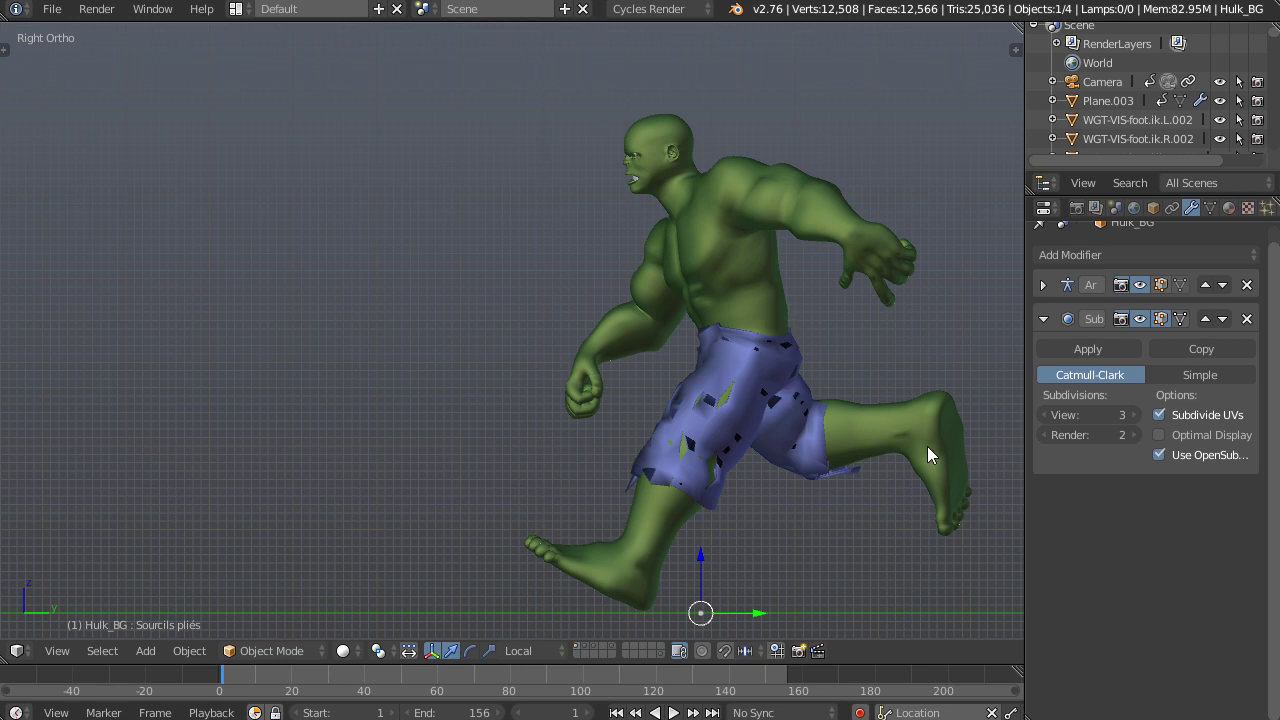
# Play the Hulk run animation to frame 13 and zoom in on the lower leg and foot
pyautogui.click(1128, 257)
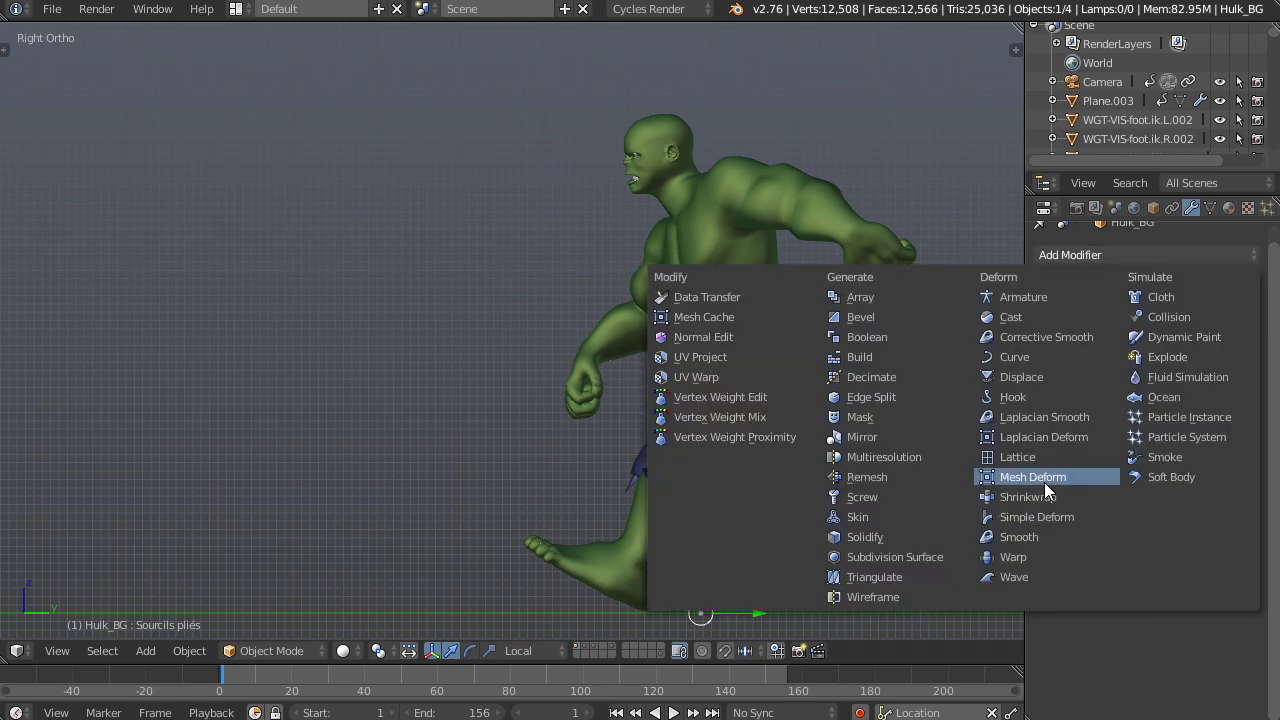
pyautogui.hotkey('ctrl', '3')
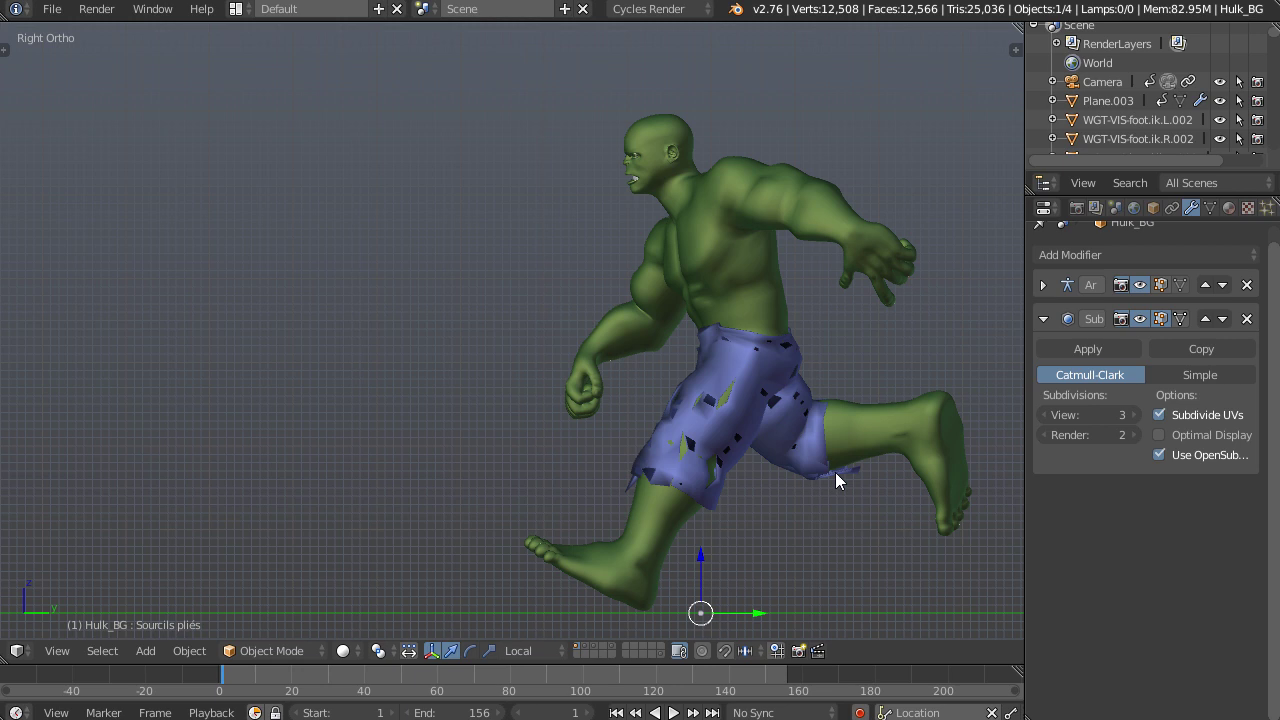
pyautogui.click(673, 712)
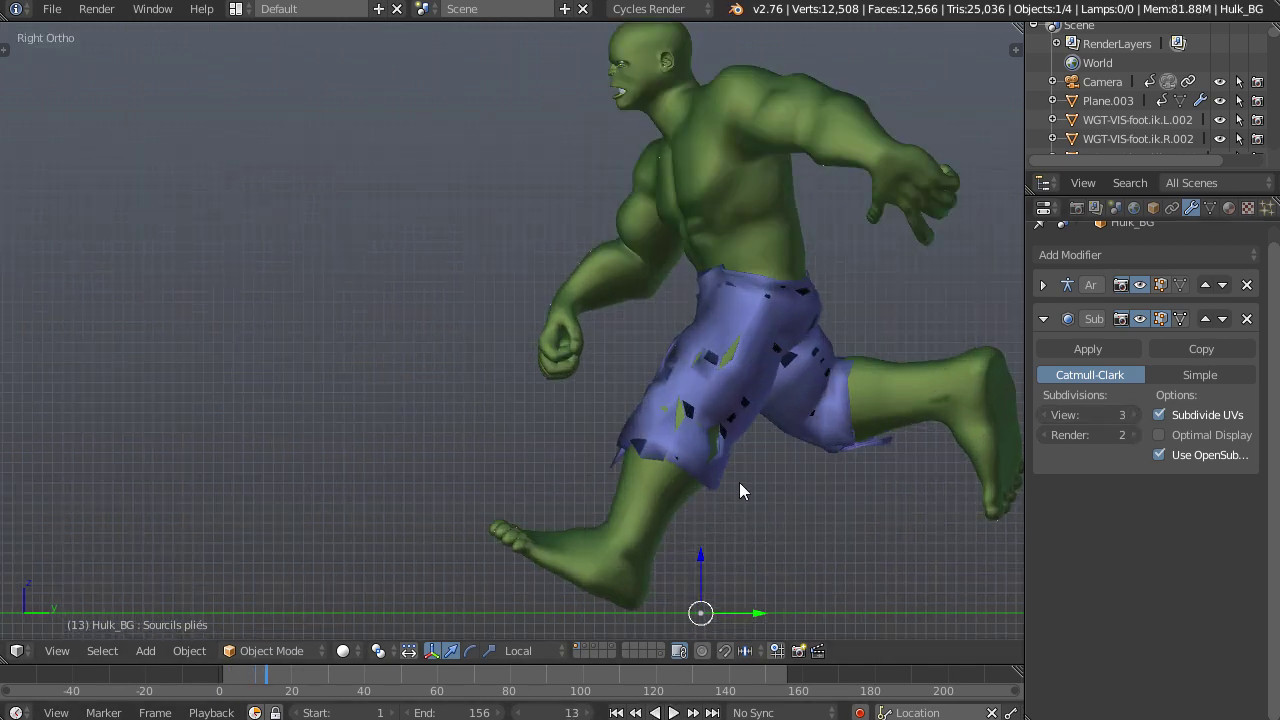
pyautogui.scroll(4, 729, 440)
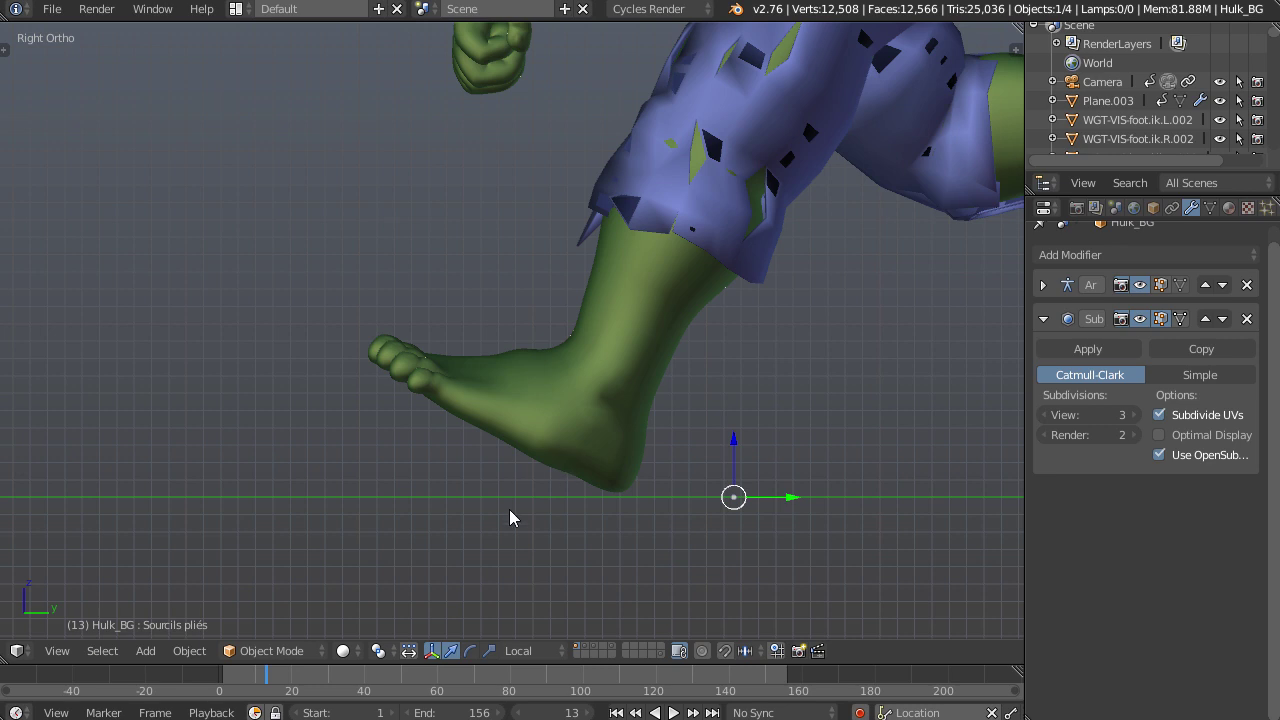
# Show the rig's bones, put rig_Hulk in Pose Mode and rotate the toe.L bone
pyautogui.keyDown('shift'); pyautogui.click(582, 646); pyautogui.keyUp('shift')
pyautogui.rightClick(475, 348)
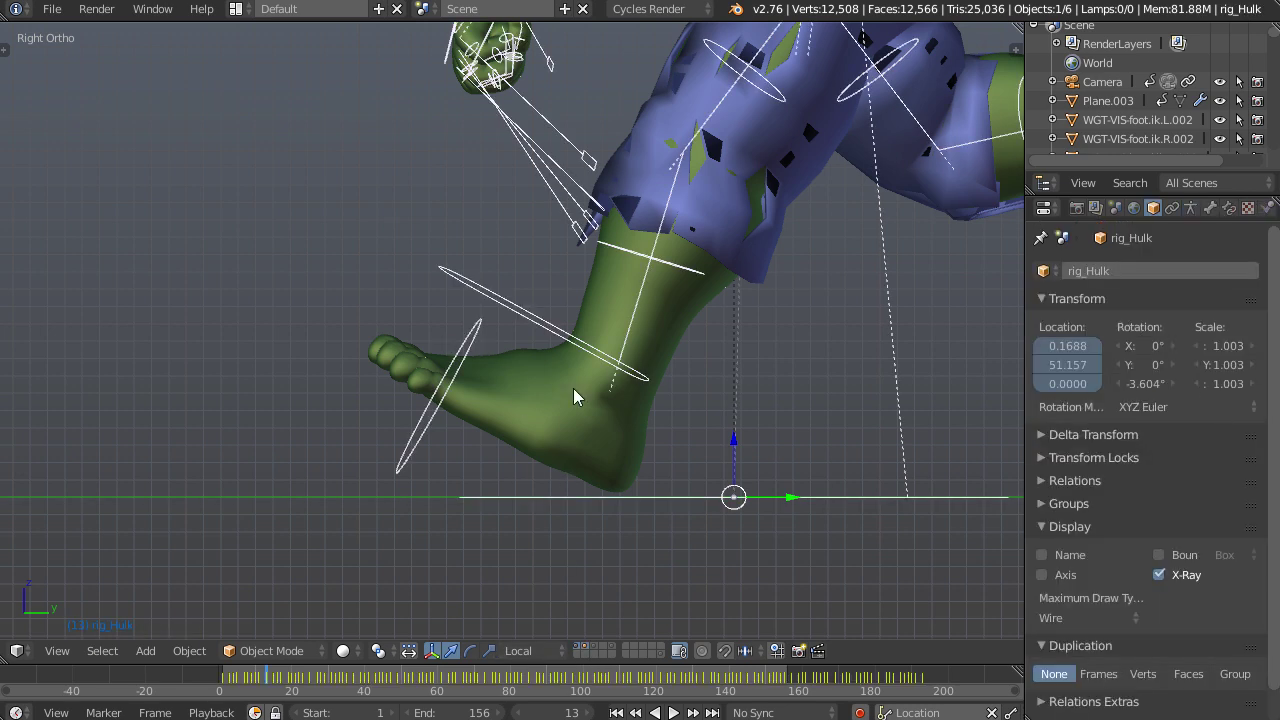
pyautogui.click(313, 651)
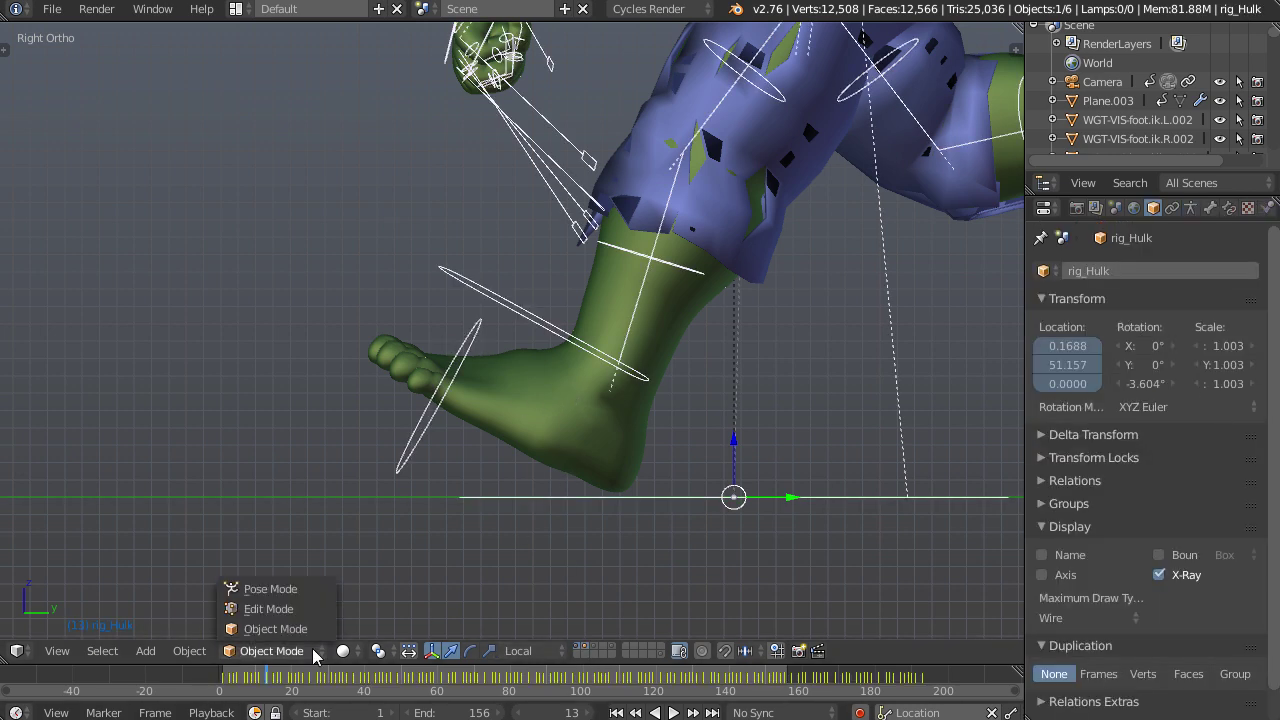
pyautogui.click(270, 589)
pyautogui.press('r')
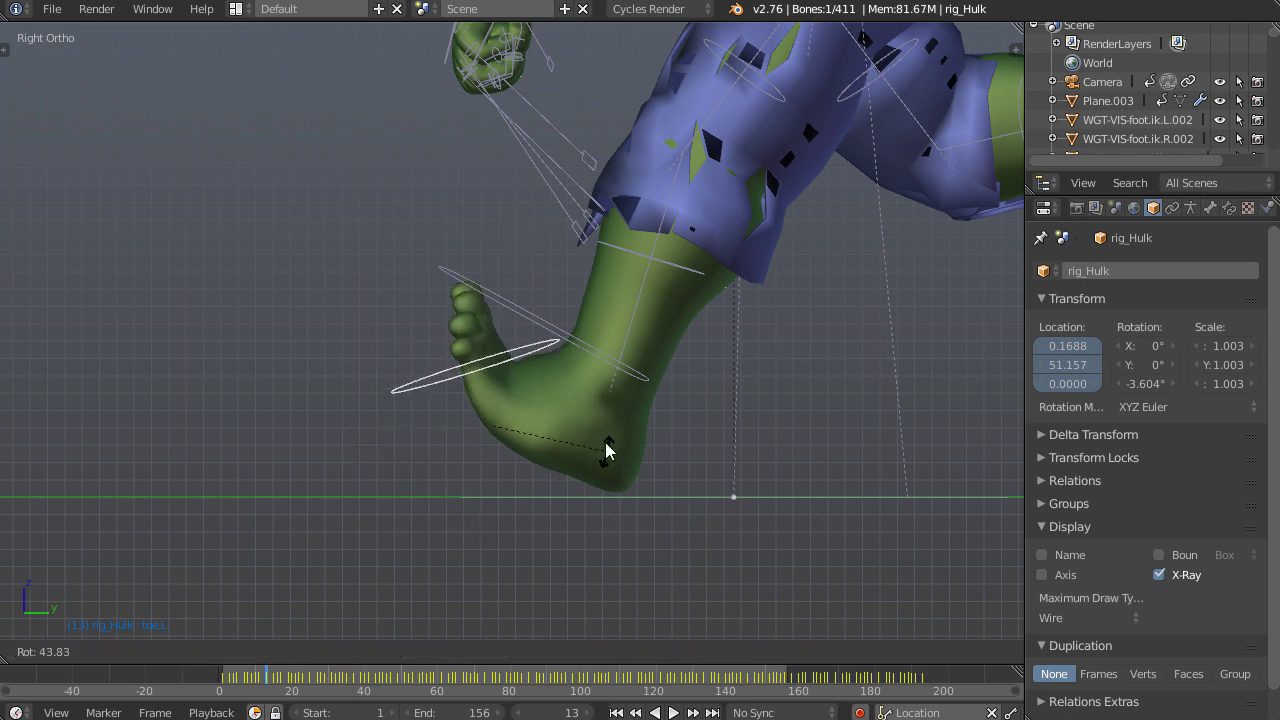
pyautogui.click(600, 330)
# Toggle Use OpenSubdiv on Hulk_BG and rotate toe.L again to compare the deformation
pyautogui.rightClick(621, 300)
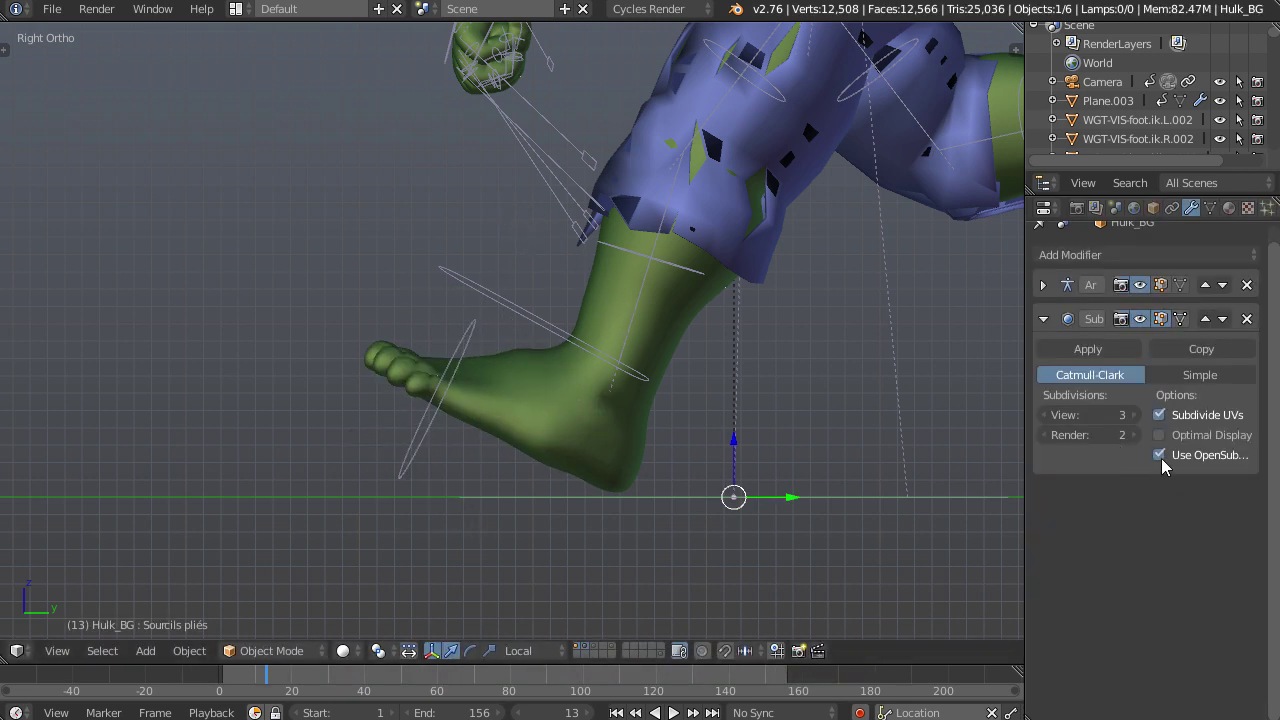
pyautogui.click(1160, 455)
pyautogui.rightClick(477, 340)
pyautogui.press('r')
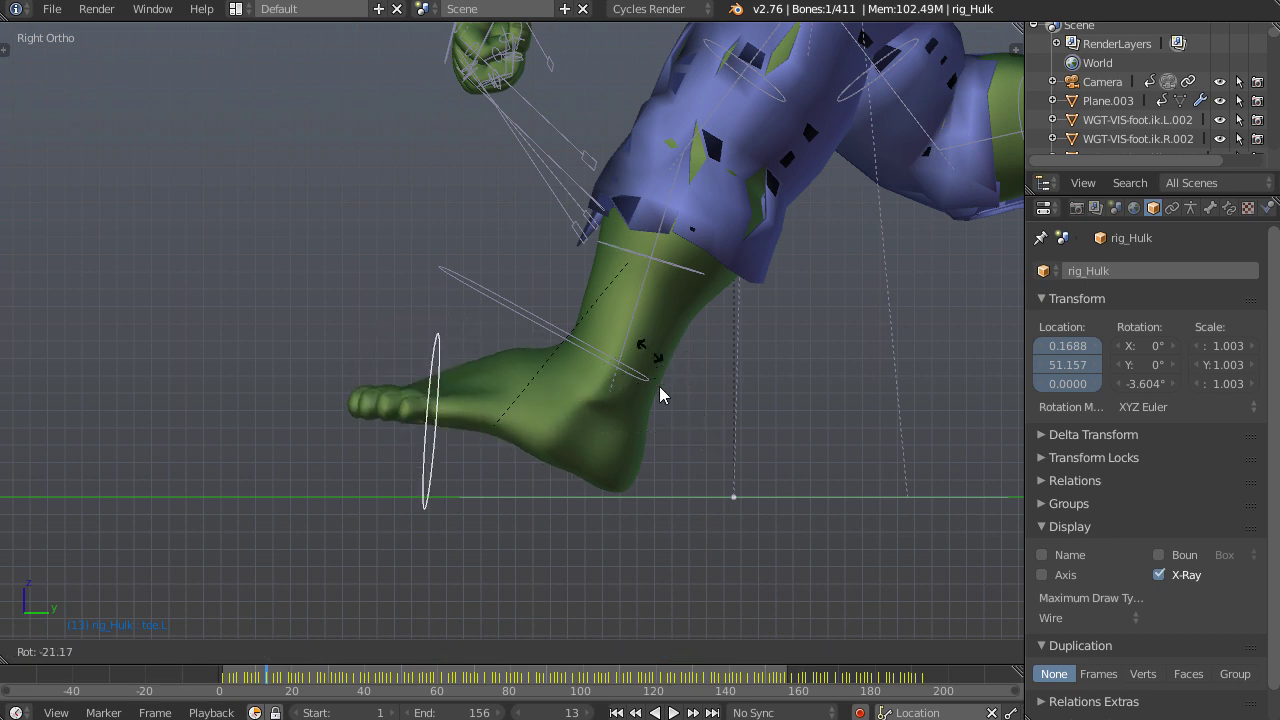
pyautogui.click(660, 388)
pyautogui.rightClick(533, 395)
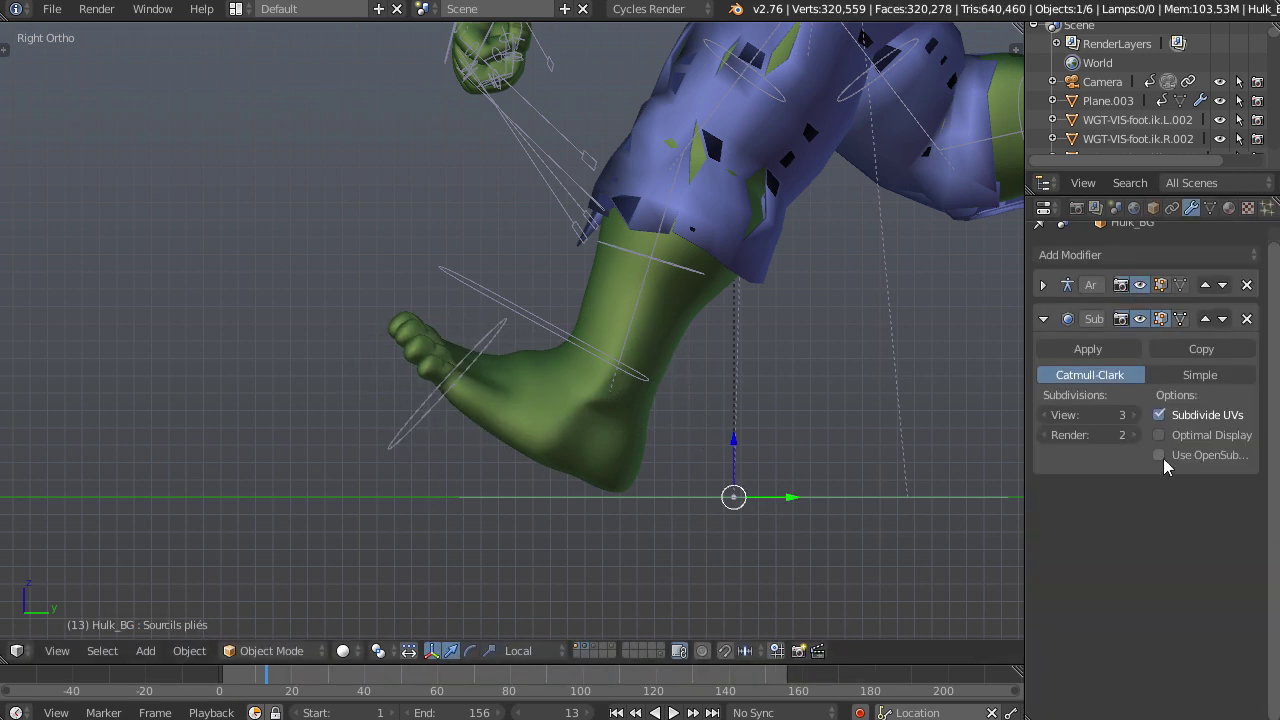
pyautogui.scroll(-3, 852, 380)
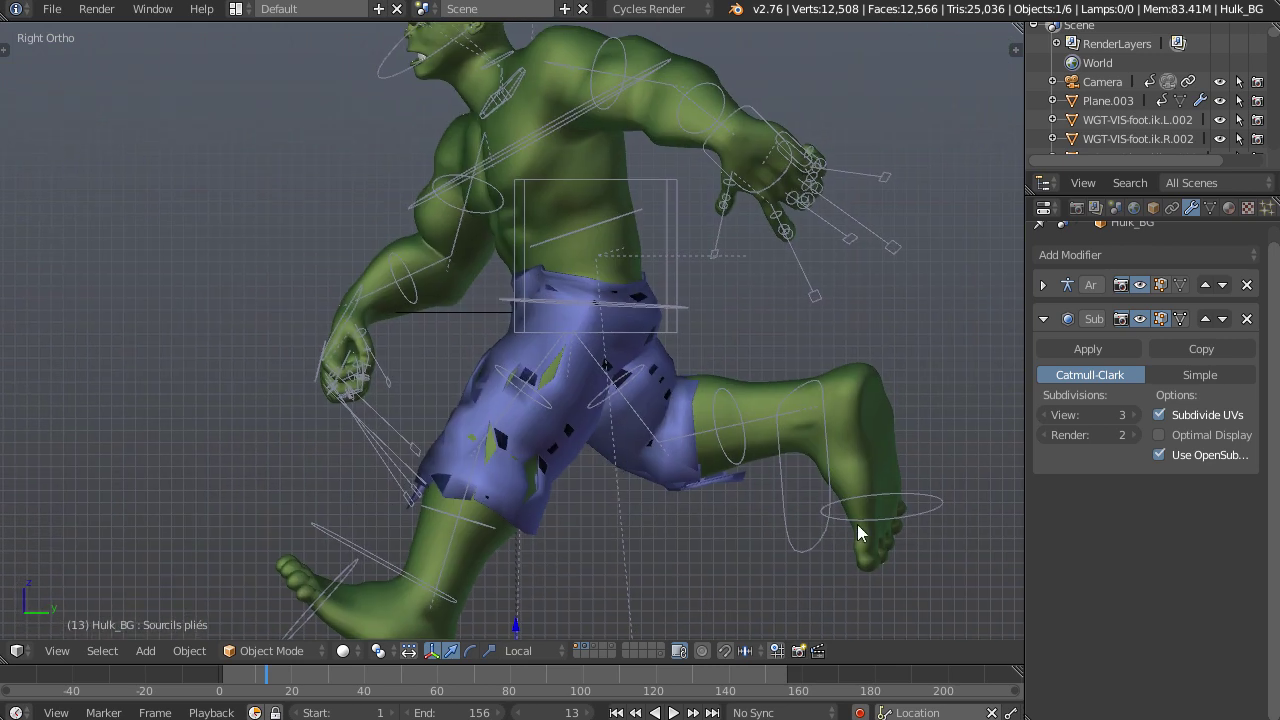
pyautogui.scroll(2, 865, 437)
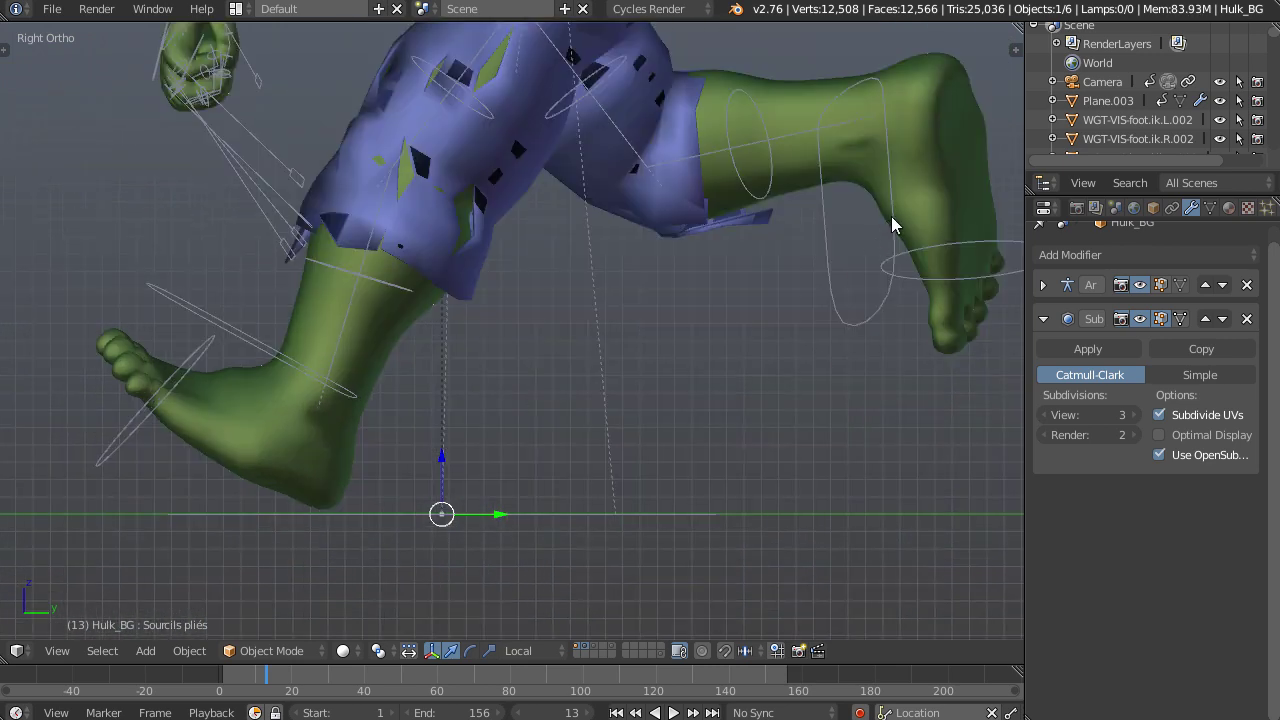
# Move the right foot controller to bend the raised foot and rotate toe.R to curl the toes
pyautogui.rightClick(893, 224)
pyautogui.press('g')
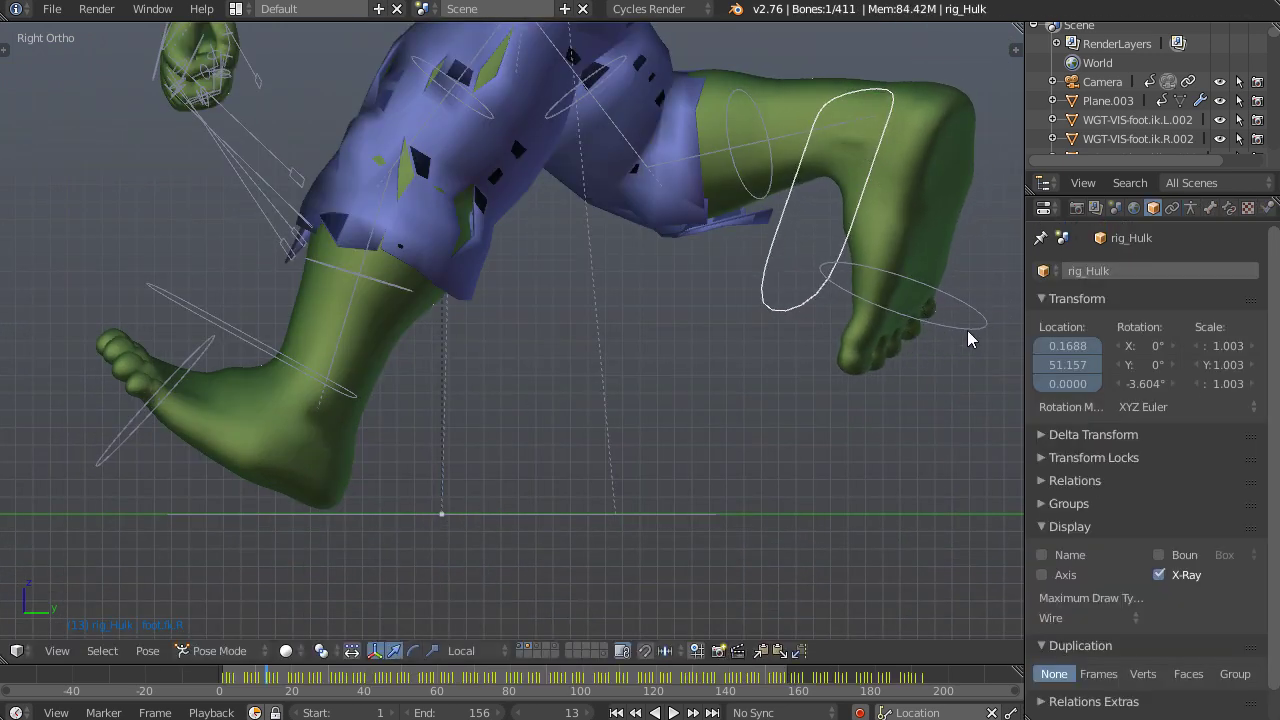
pyautogui.click(966, 337)
pyautogui.rightClick(966, 337)
pyautogui.press('r')
pyautogui.click(918, 385)
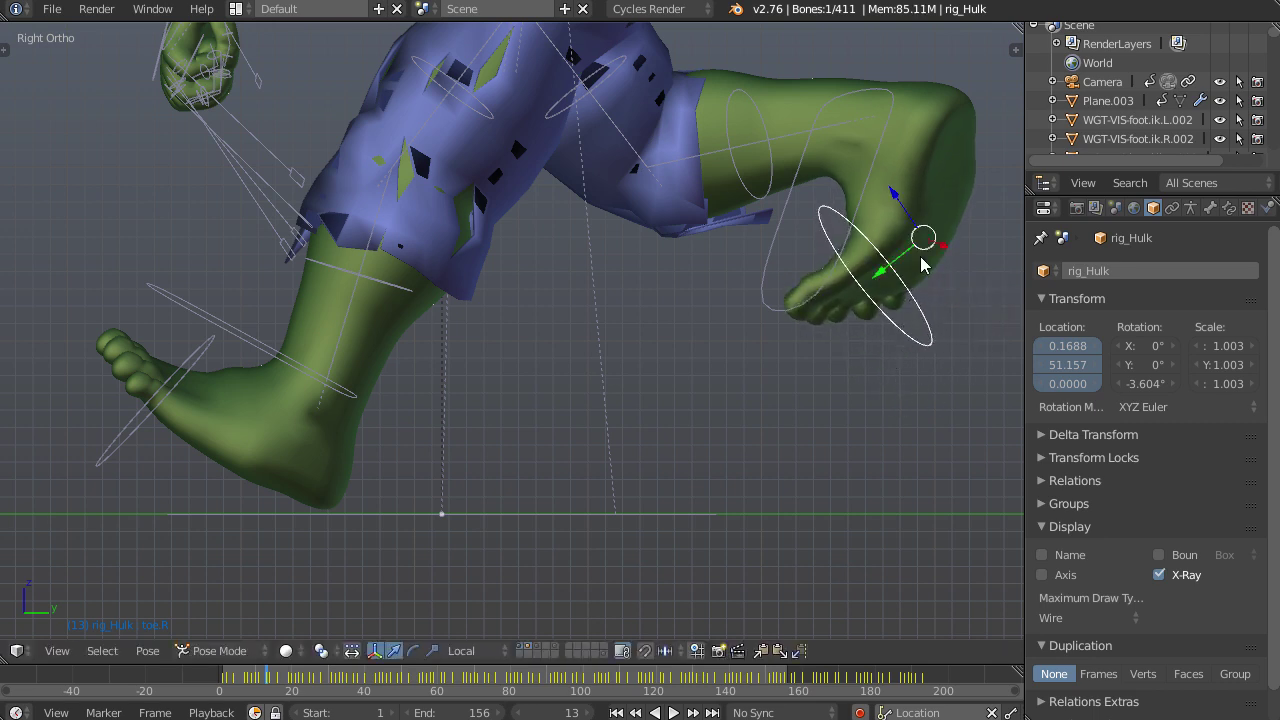
pyautogui.keyDown('shift'); pyautogui.moveTo(989, 131); pyautogui.dragTo(940, 210, button='middle'); pyautogui.keyUp('shift')
pyautogui.scroll(-3, 754, 440)
pyautogui.keyDown('ctrl'); pyautogui.scroll(2, 720, 477); pyautogui.keyUp('ctrl')
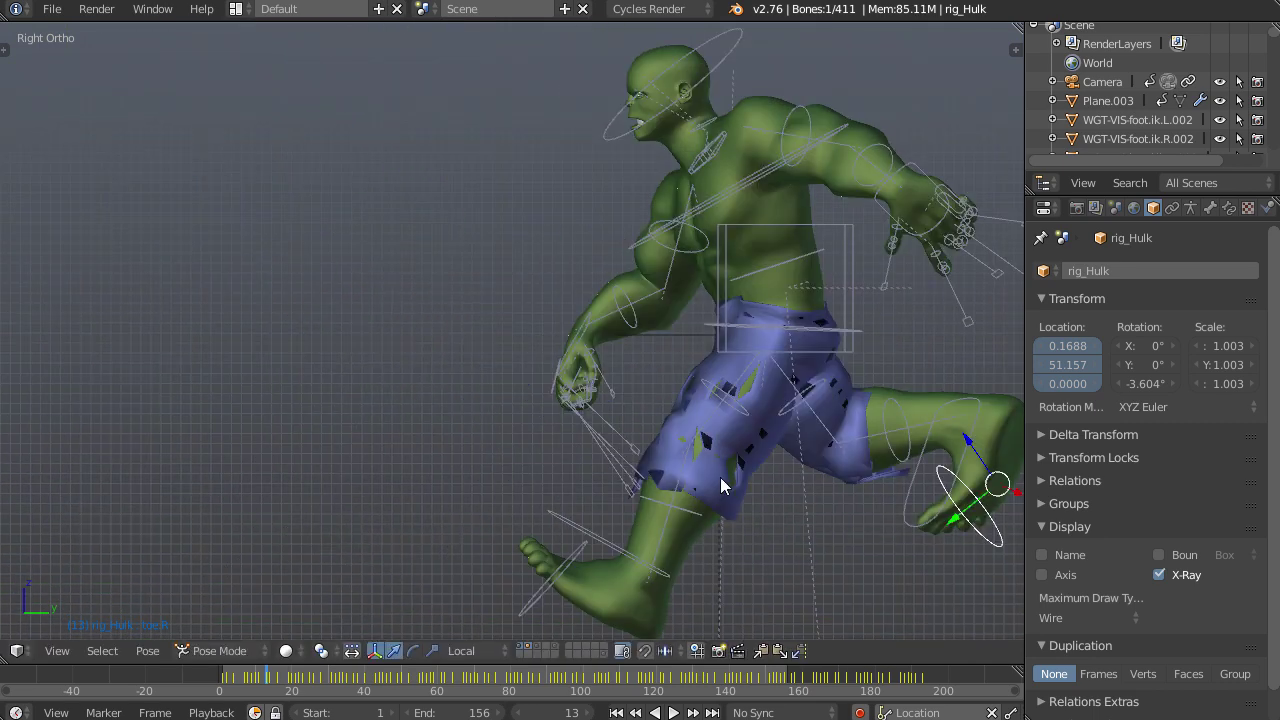
pyautogui.keyDown('ctrl'); pyautogui.scroll(-4, 736, 496); pyautogui.keyUp('ctrl')
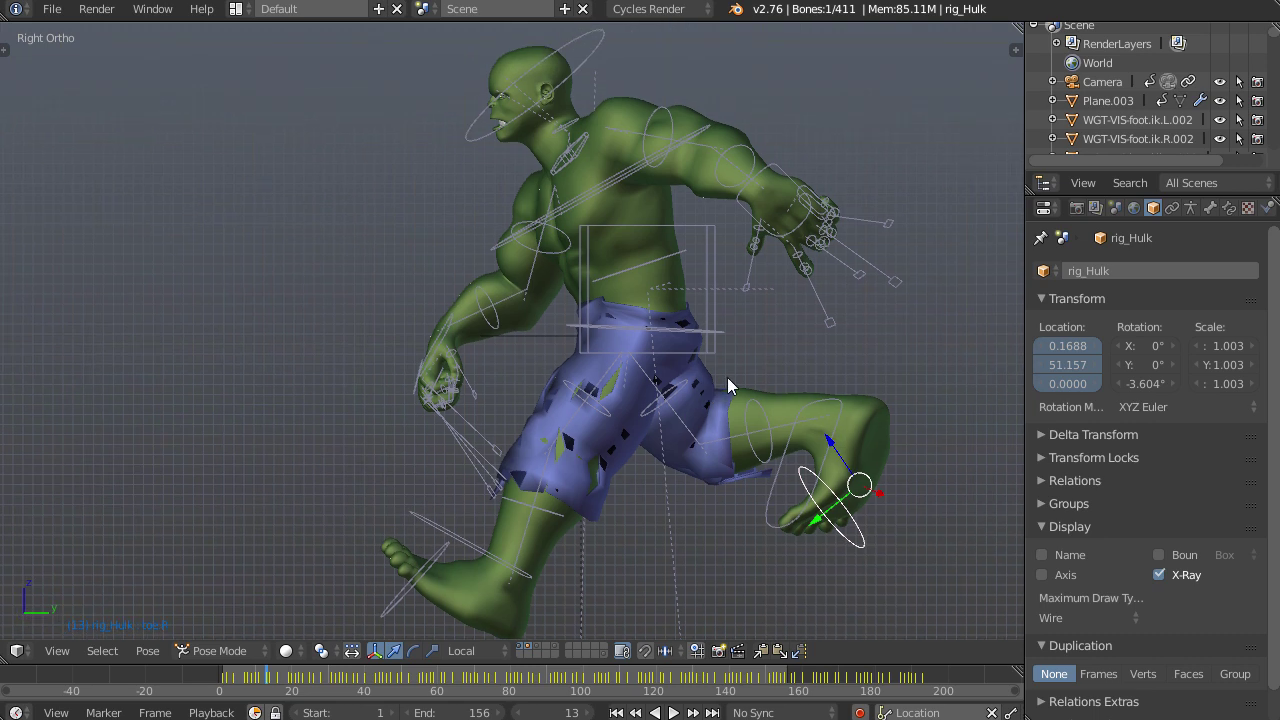